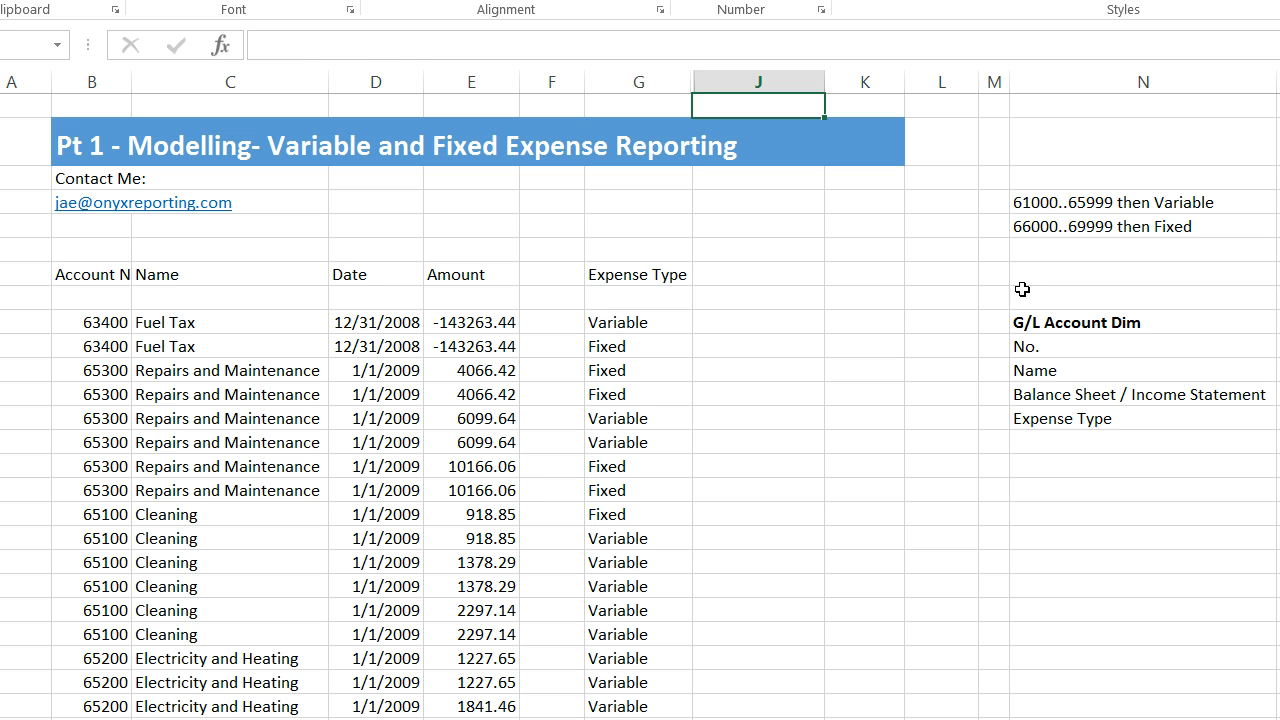
Examine the account-range rules for Variable and Fixed against the account numbers and Expense Type values in the transaction table
{"action": "left_click", "coordinate": [1065, 205]}
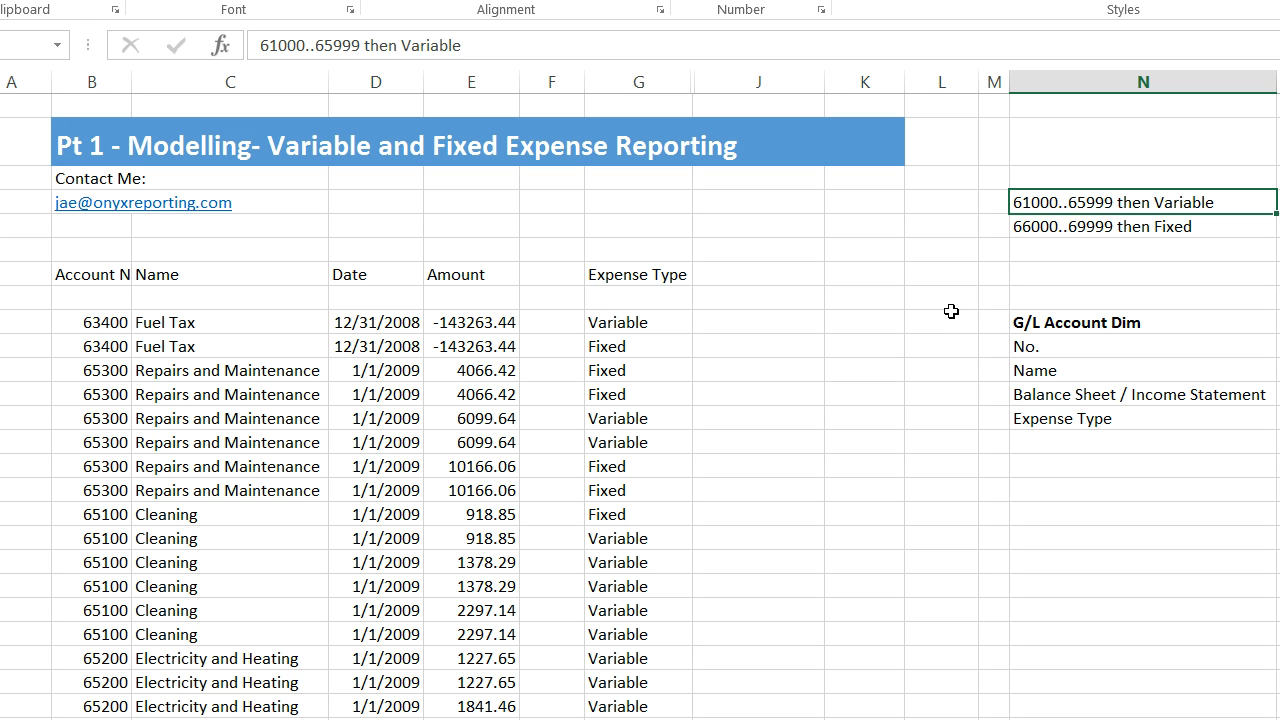
{"action": "left_click", "coordinate": [1079, 225]}
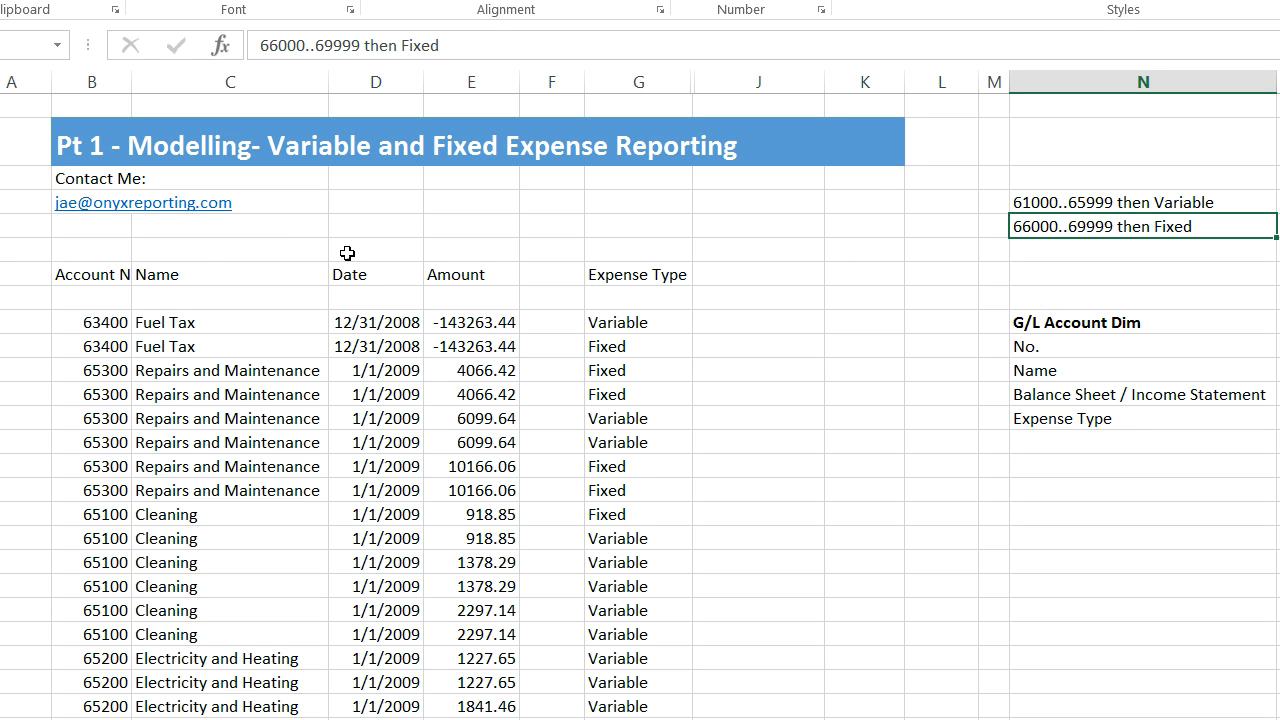
{"action": "mouse_move", "coordinate": [114, 267]}
{"action": "left_mouse_down"}
{"action": "mouse_move", "coordinate": [290, 385]}
{"action": "mouse_move", "coordinate": [620, 672]}
{"action": "left_mouse_up"}
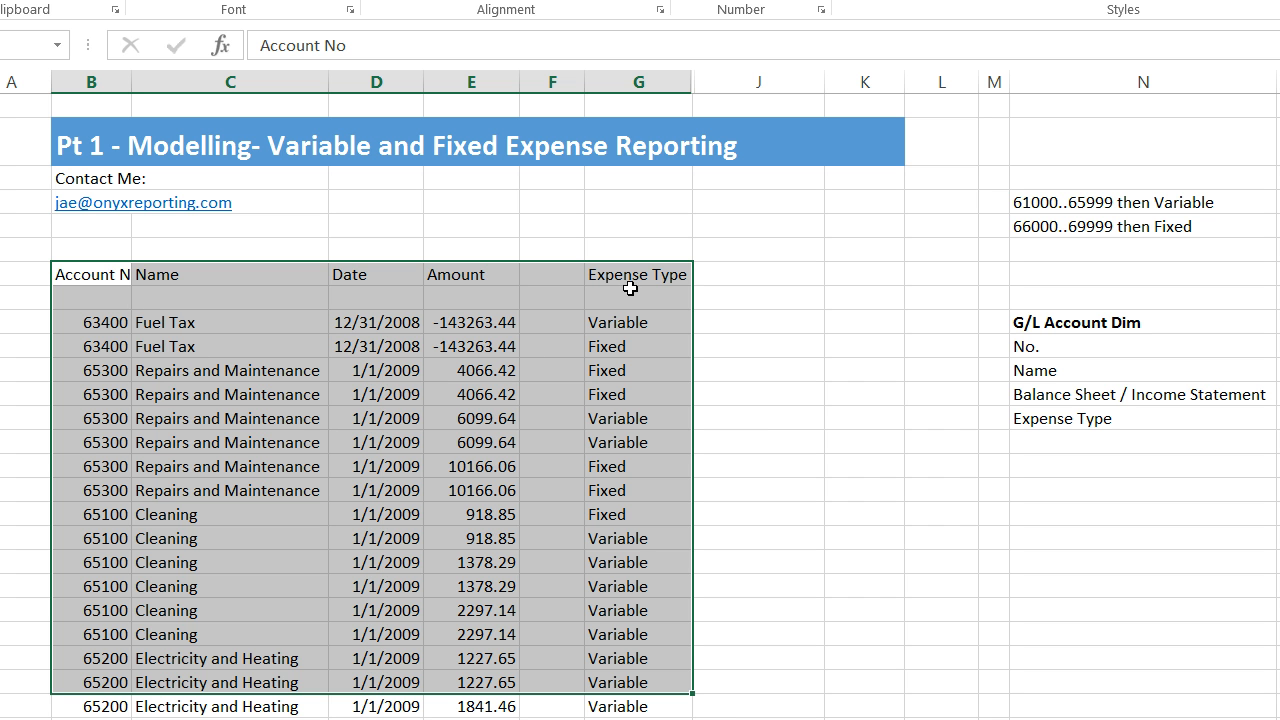
{"action": "left_click_drag", "start_coordinate": [633, 281], "coordinate": [622, 694]}
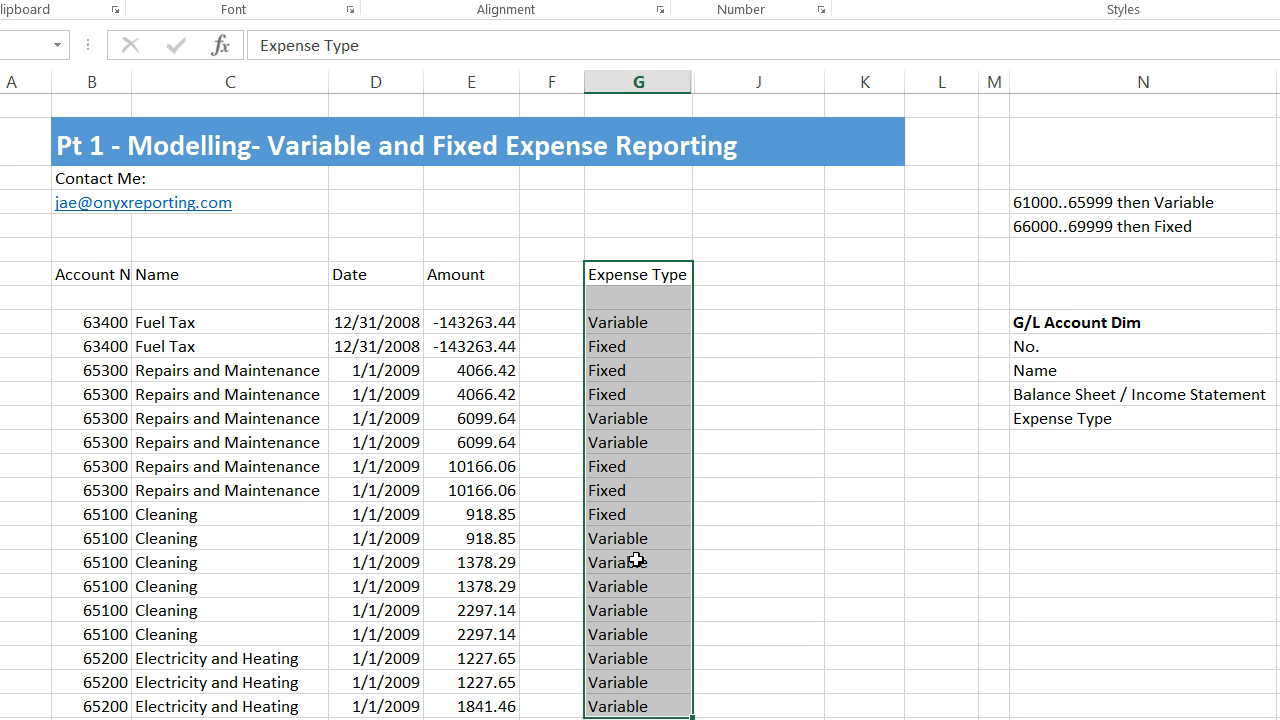
{"action": "left_click", "coordinate": [617, 324]}
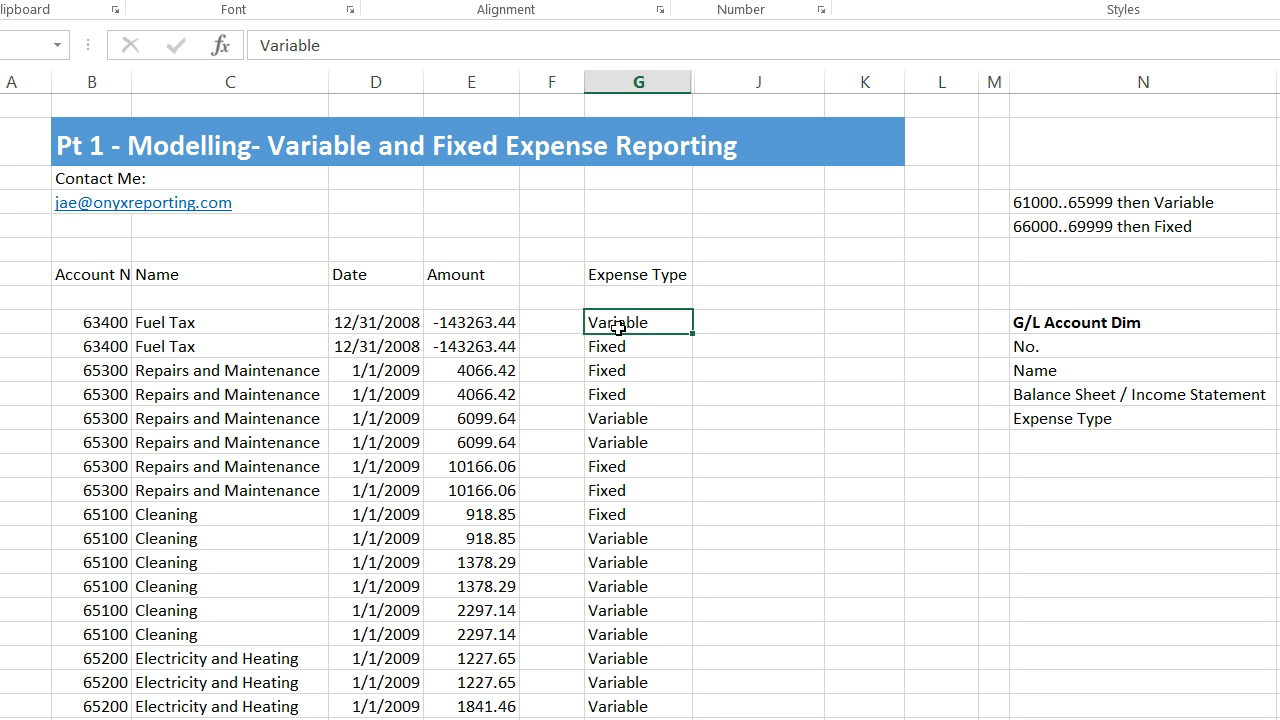
{"action": "key", "text": "Down"}
{"action": "left_click_drag", "start_coordinate": [100, 322], "coordinate": [100, 418]}
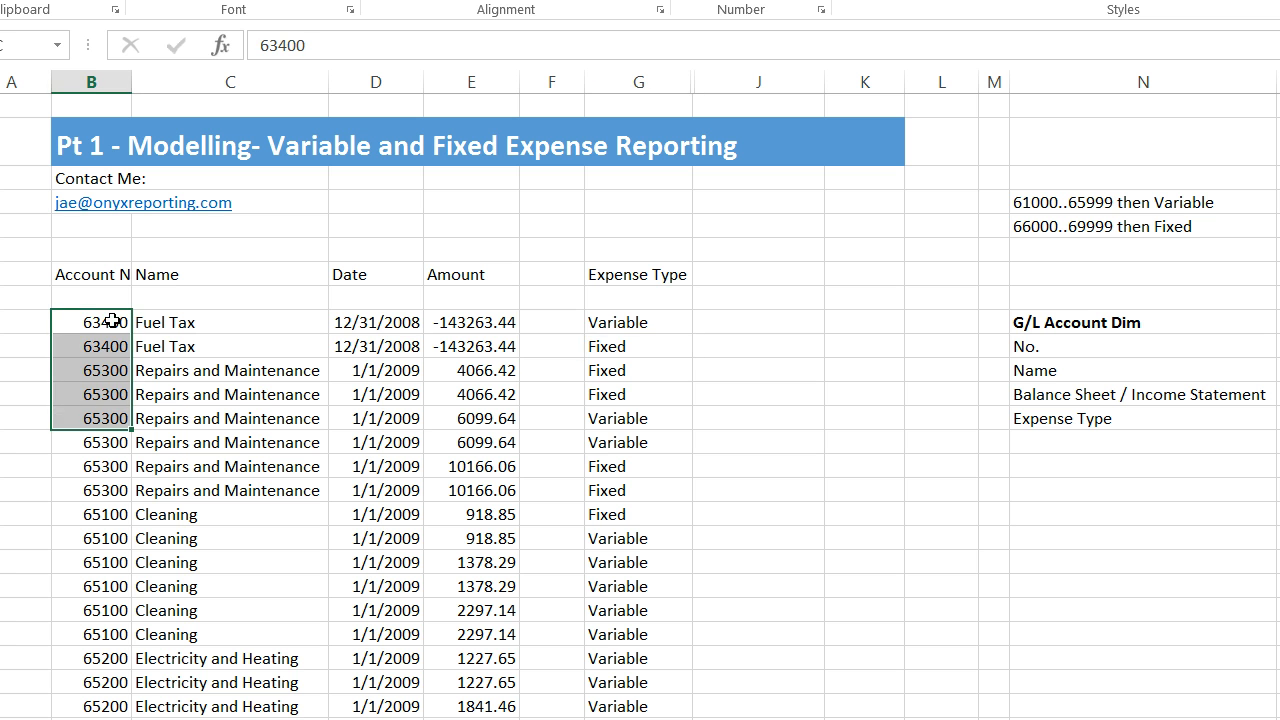
{"action": "left_click_drag", "start_coordinate": [612, 333], "coordinate": [663, 509]}
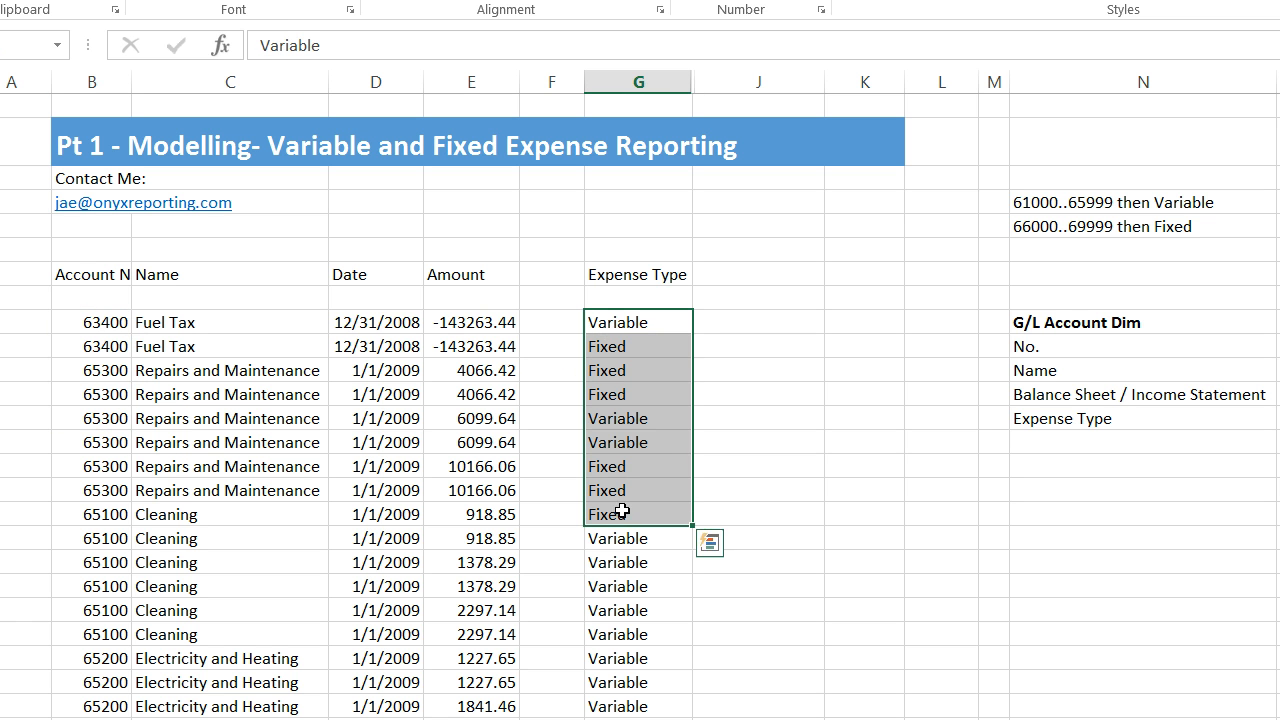
{"action": "left_click", "coordinate": [1025, 205]}
{"action": "key", "text": "shift+Down"}
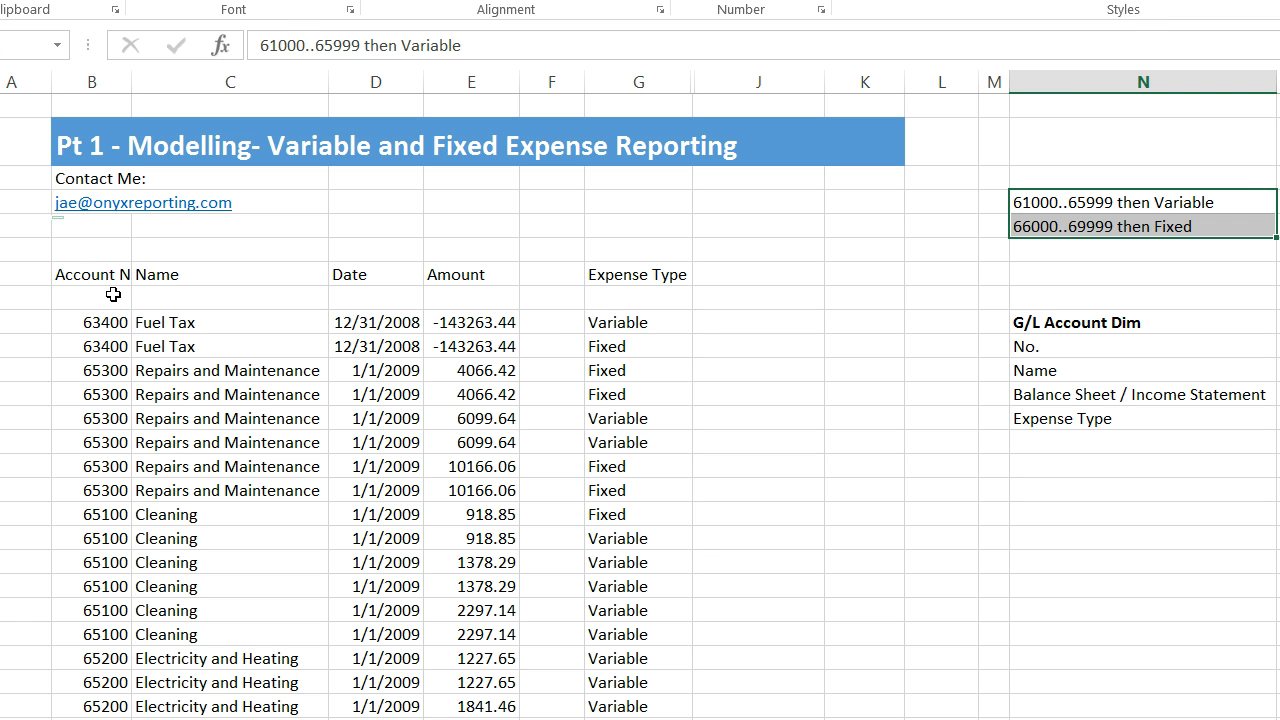
{"action": "left_click_drag", "start_coordinate": [105, 320], "coordinate": [562, 567]}
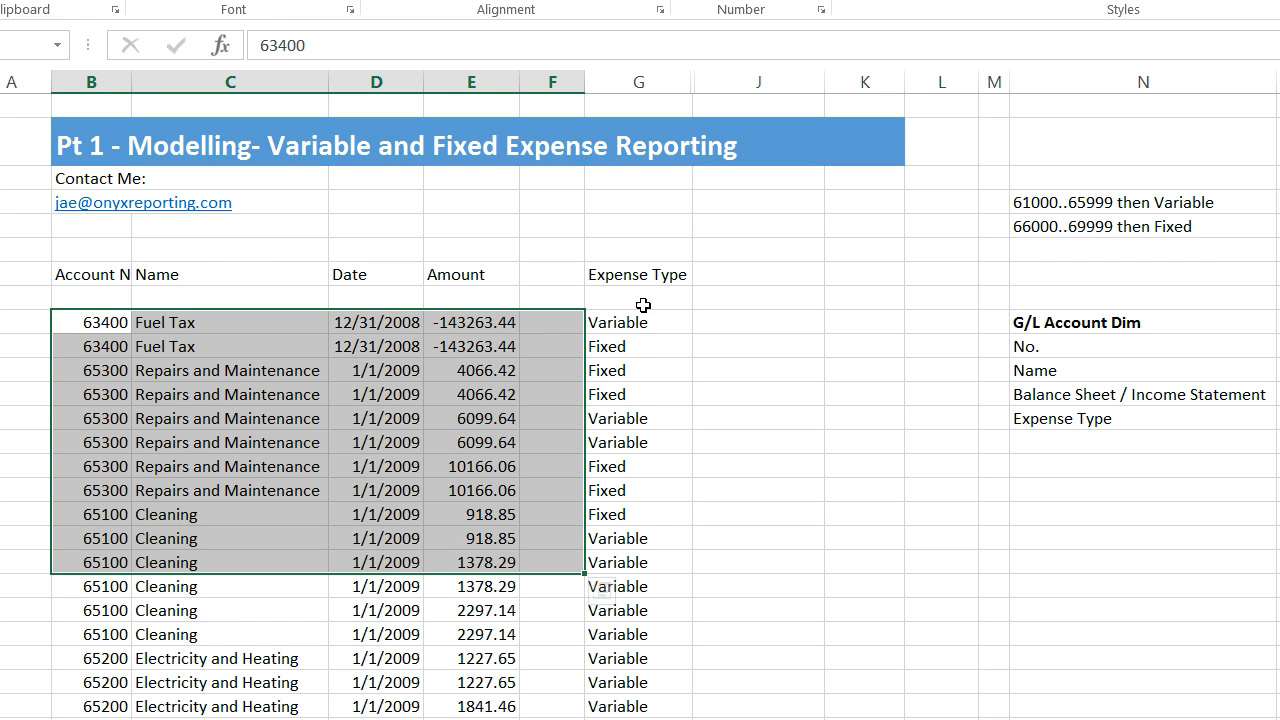
{"action": "left_click_drag", "start_coordinate": [1042, 198], "coordinate": [1046, 224]}
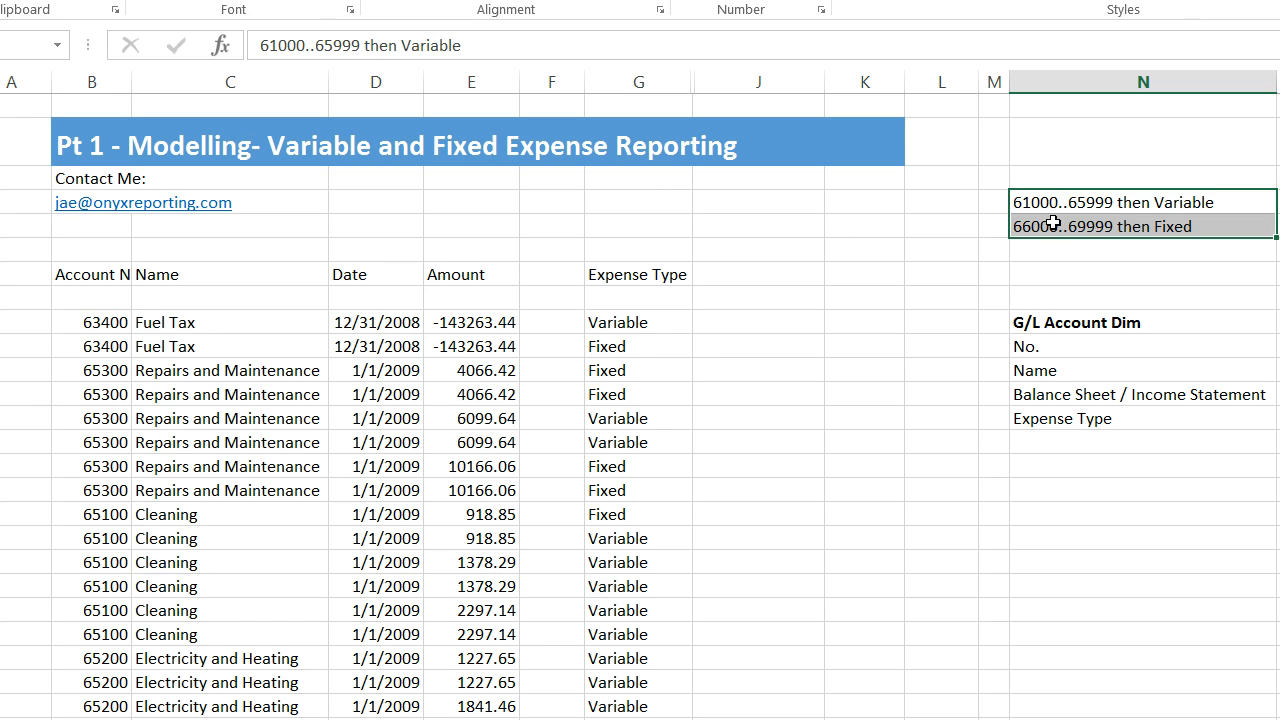
Review the G/L Account Dim attribute list, including its Expense Type entry
{"action": "left_click_drag", "start_coordinate": [1042, 324], "coordinate": [1063, 418]}
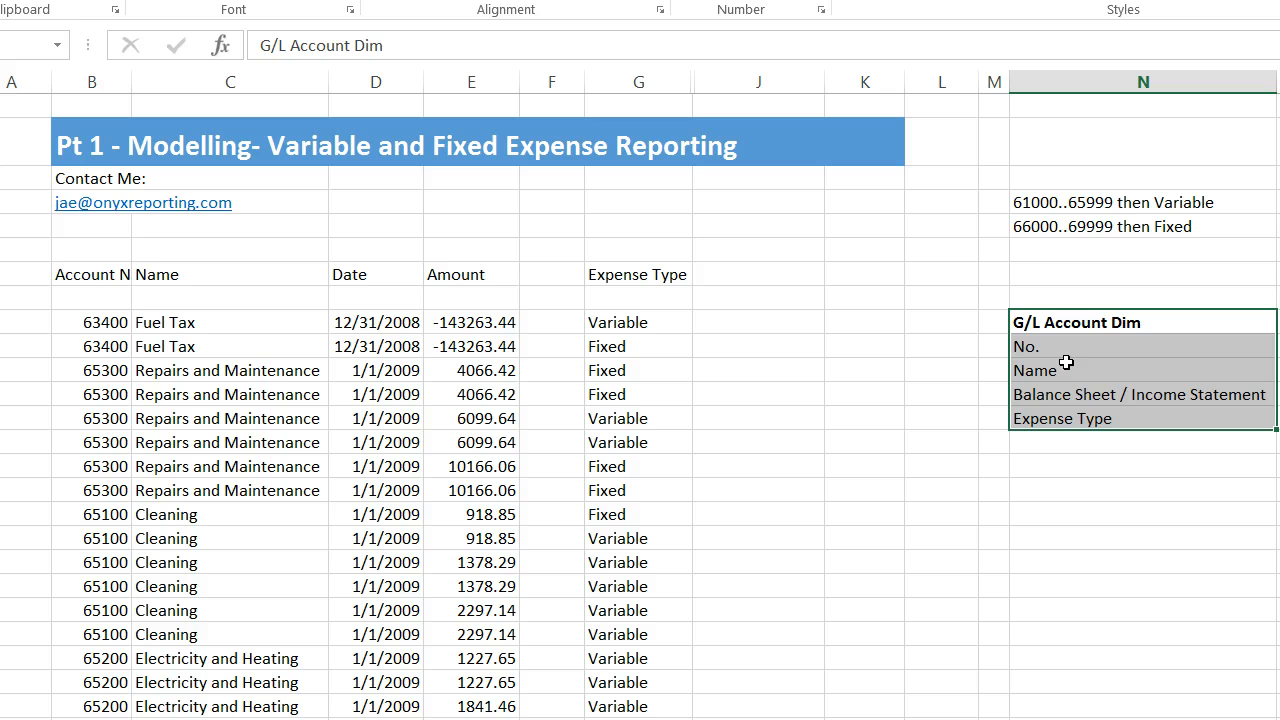
{"action": "left_click", "coordinate": [1070, 420]}
{"action": "left_click_drag", "start_coordinate": [1092, 329], "coordinate": [1109, 413]}
Go to the sheet with the Amount pivot table and add the GL Account Chart of Accounts hierarchy as rows
{"action": "left_click", "coordinate": [221, 718]}
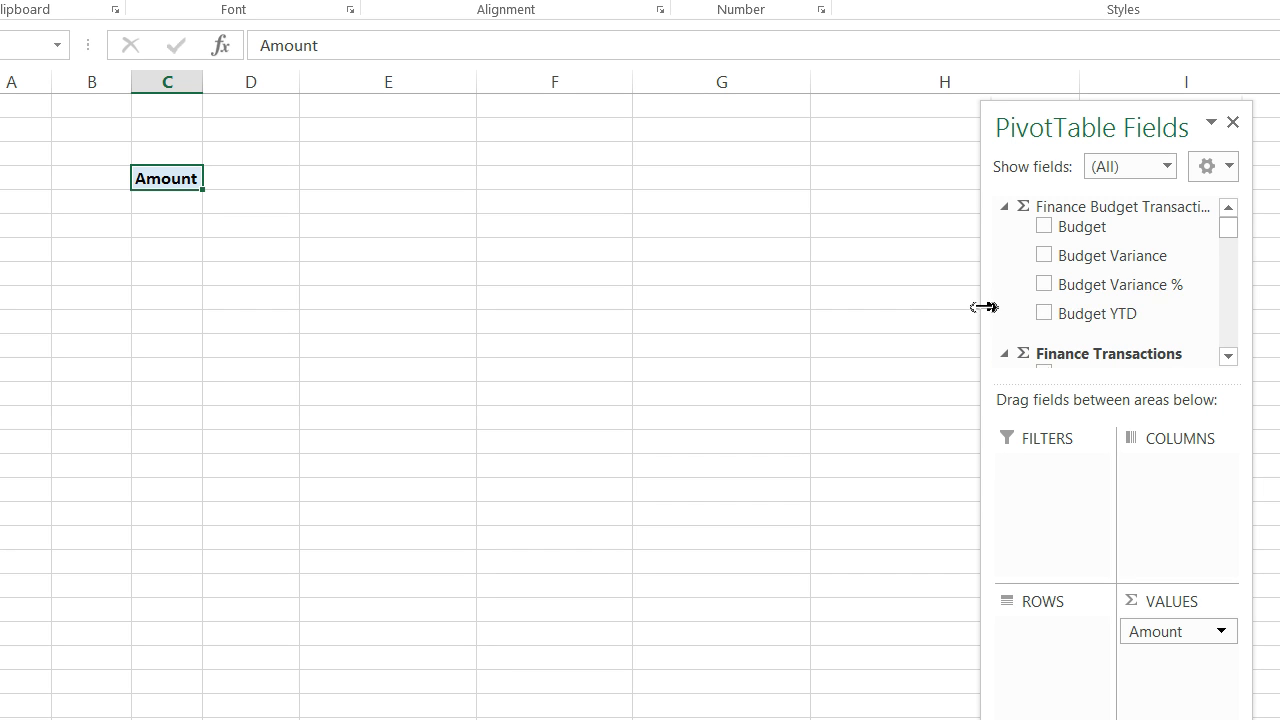
{"action": "scroll", "coordinate": [1234, 362], "scroll_direction": "down", "scroll_amount": 3}
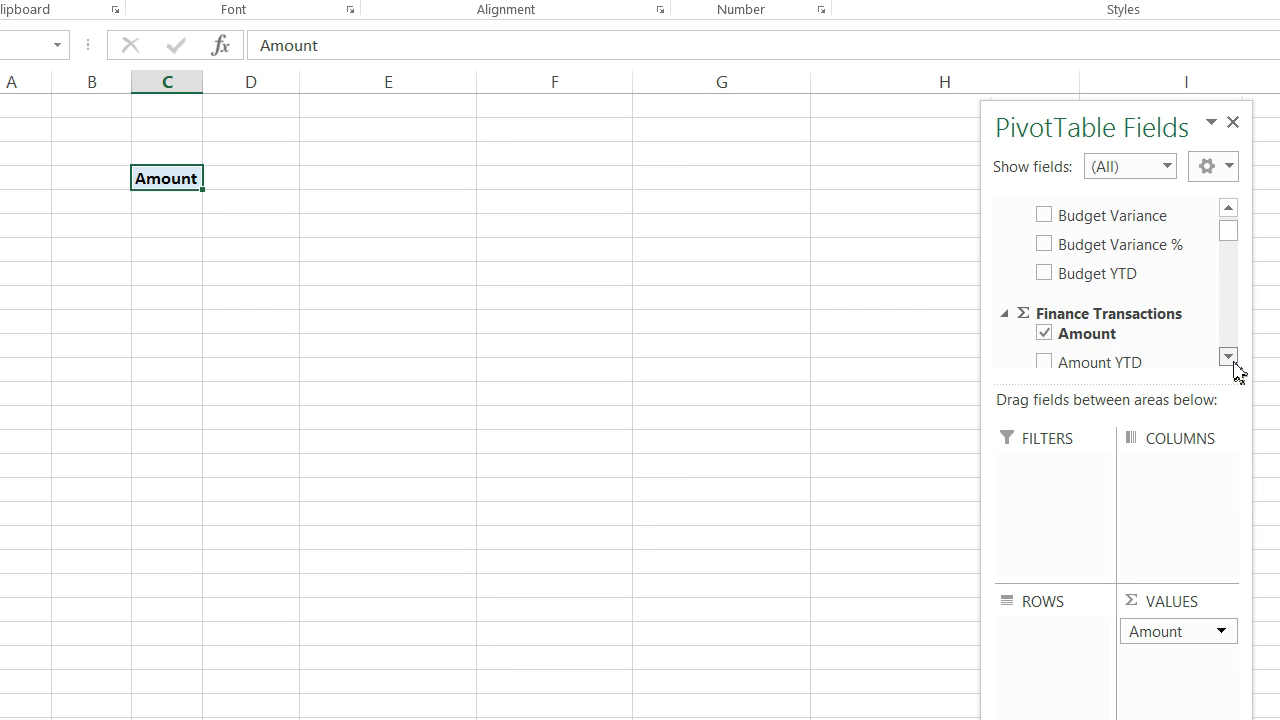
{"action": "scroll", "coordinate": [1234, 362], "scroll_direction": "down", "scroll_amount": 5}
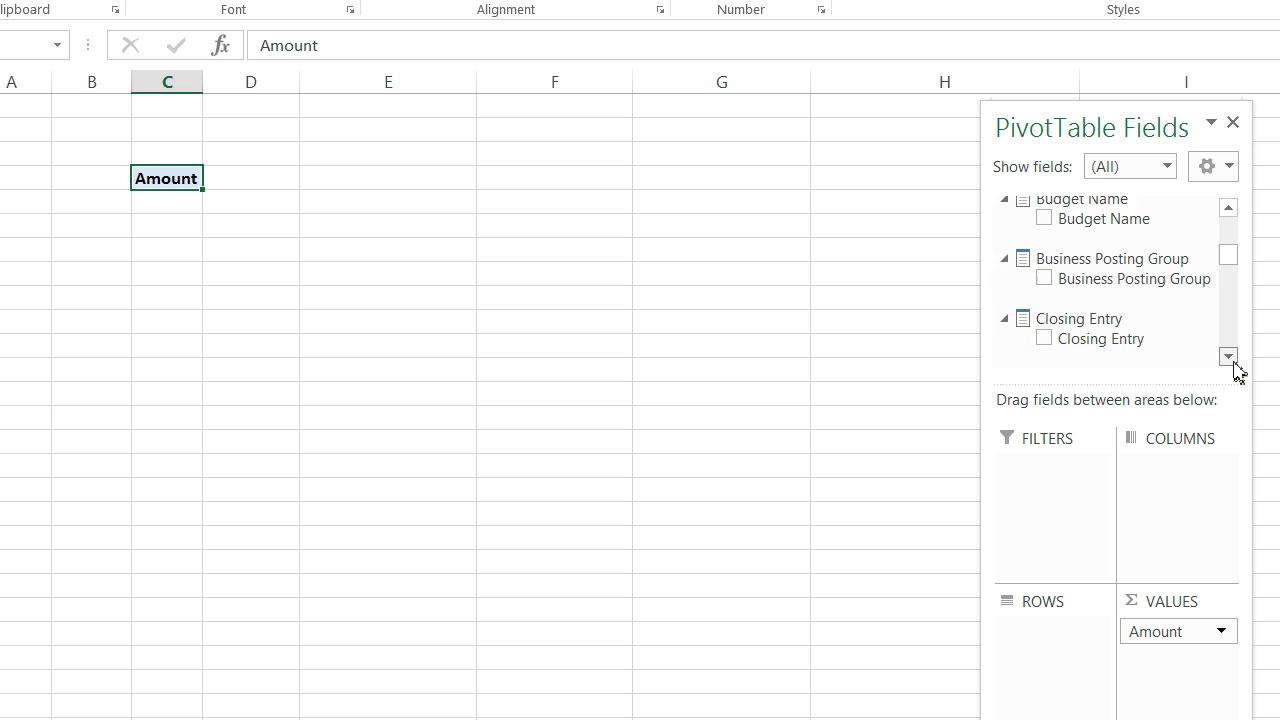
{"action": "scroll", "coordinate": [1234, 362], "scroll_direction": "down", "scroll_amount": 3}
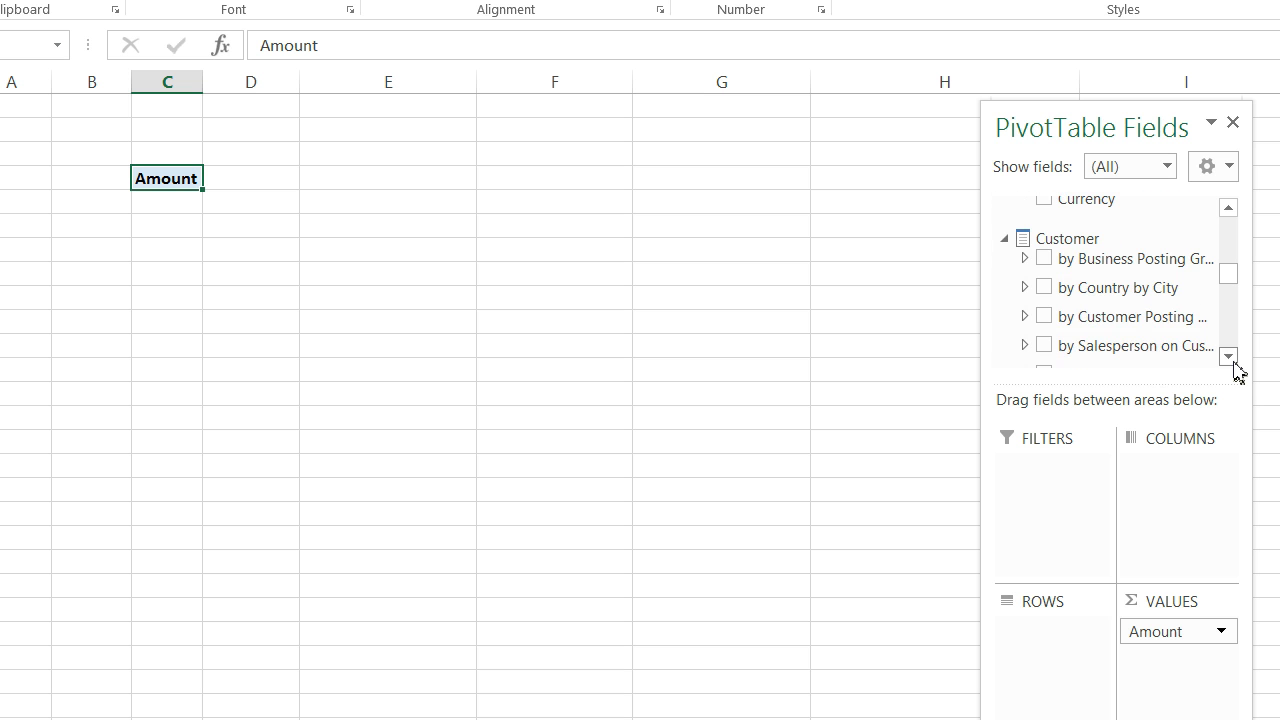
{"action": "scroll", "coordinate": [1234, 362], "scroll_direction": "down", "scroll_amount": 4}
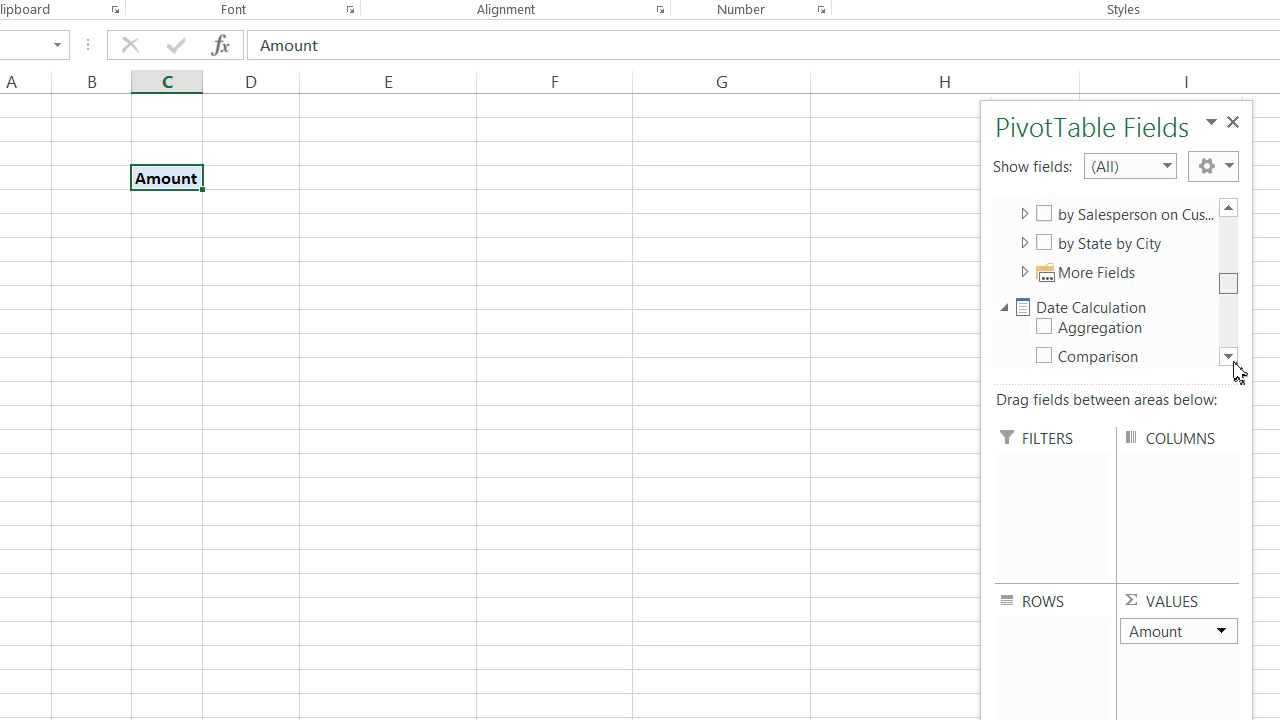
{"action": "left_click_drag", "start_coordinate": [1116, 319], "coordinate": [1056, 640]}
{"action": "left_click_drag", "start_coordinate": [1183, 370], "coordinate": [1229, 357]}
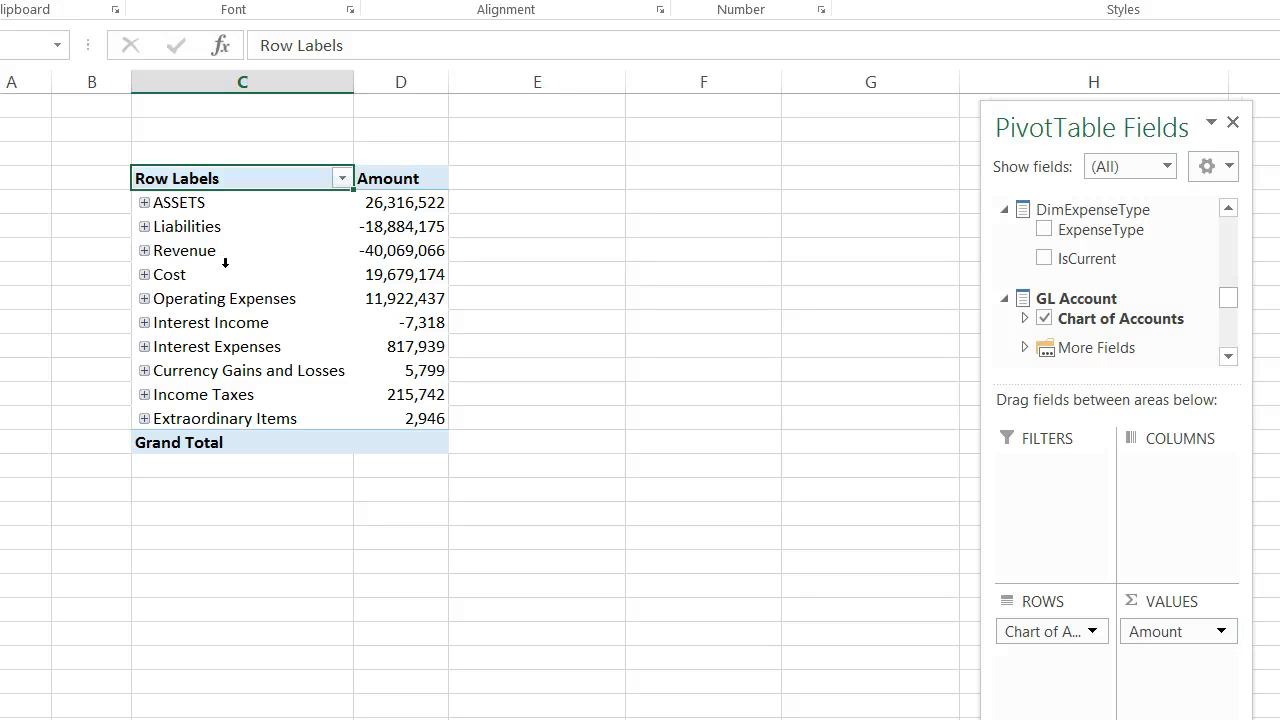
Expand Operating Expenses and Vehicle Expenses down to the individual accounts, and show the levels of the Chart of Accounts hierarchy in the field list
{"action": "left_click", "coordinate": [146, 275]}
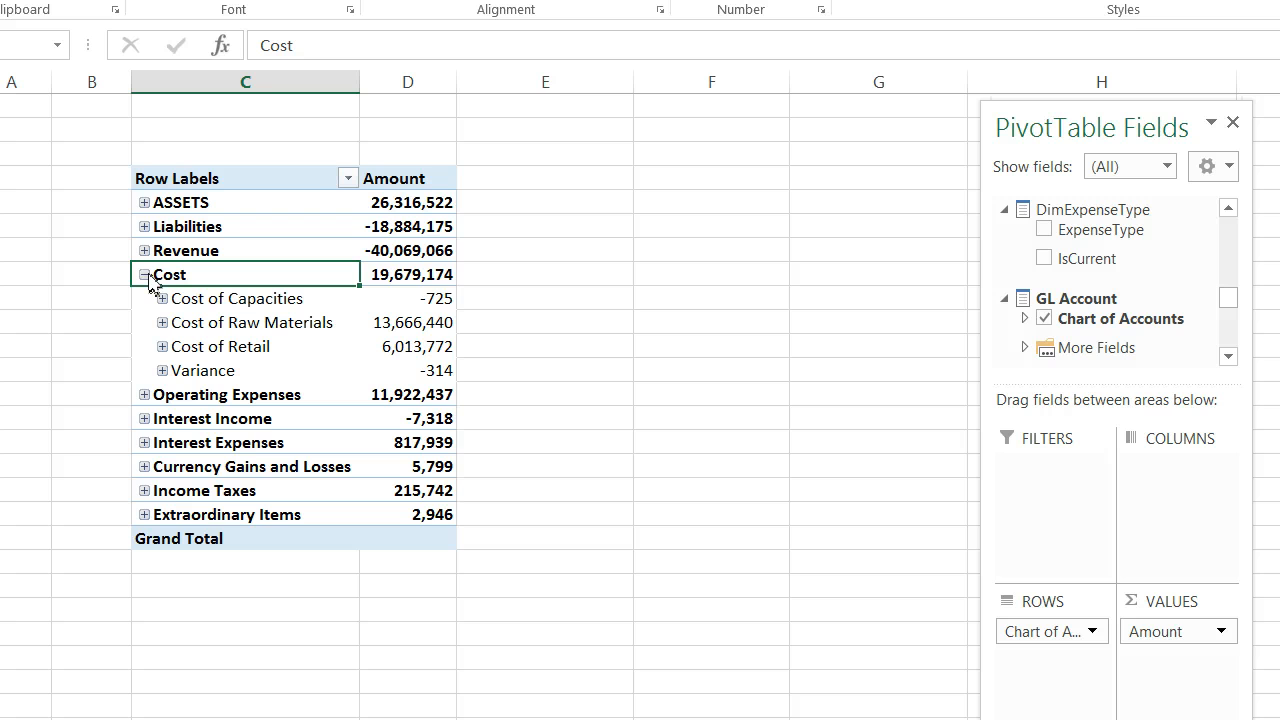
{"action": "left_click", "coordinate": [145, 275]}
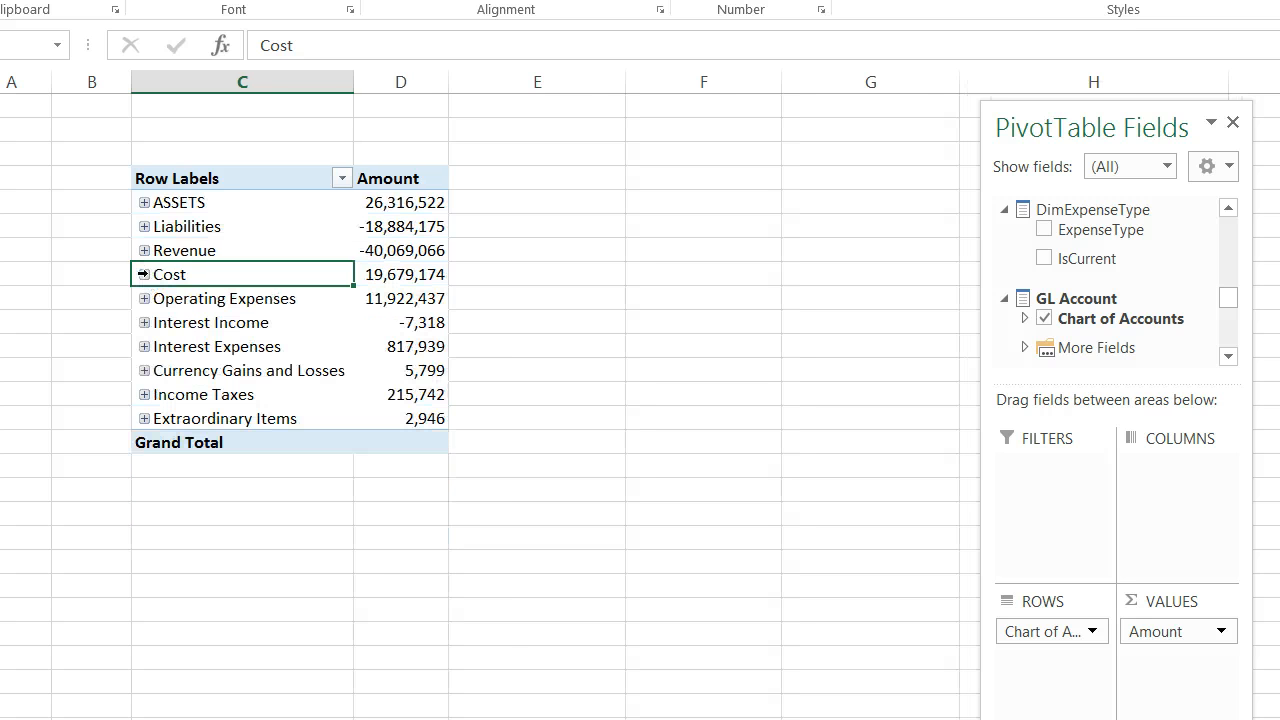
{"action": "left_click", "coordinate": [144, 299]}
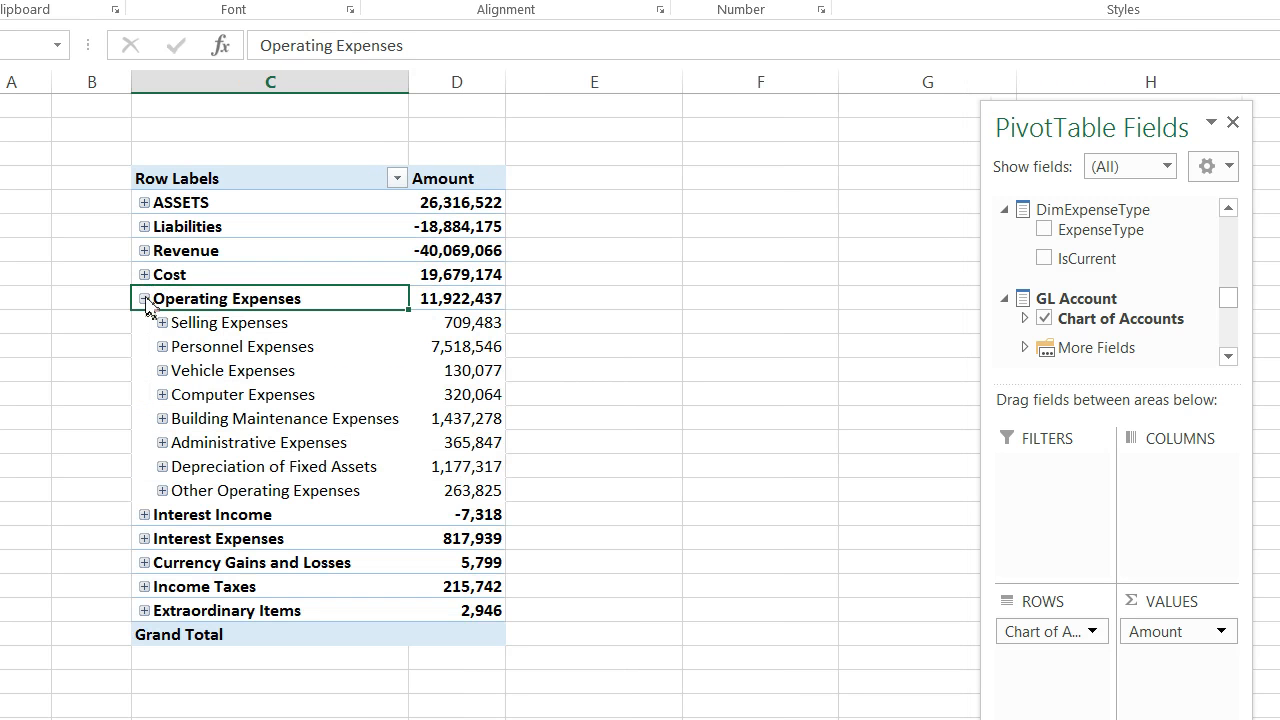
{"action": "left_click", "coordinate": [162, 371]}
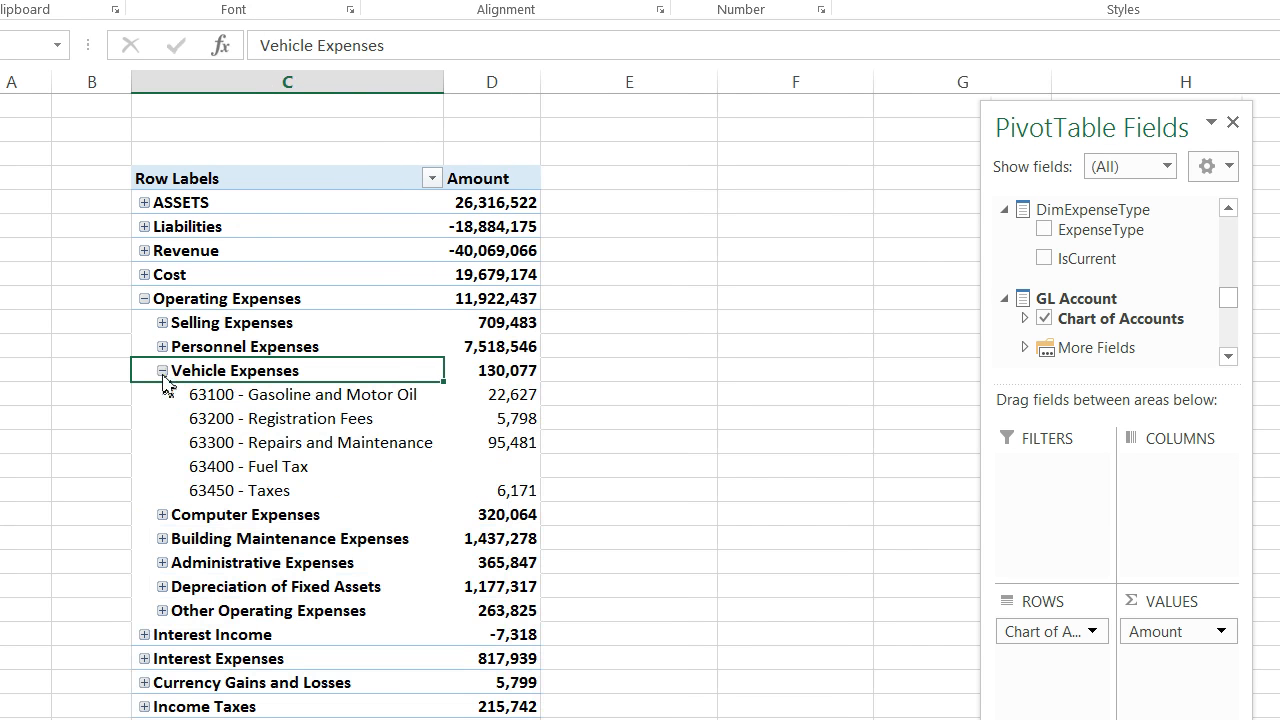
{"action": "left_click_drag", "start_coordinate": [205, 395], "coordinate": [217, 488]}
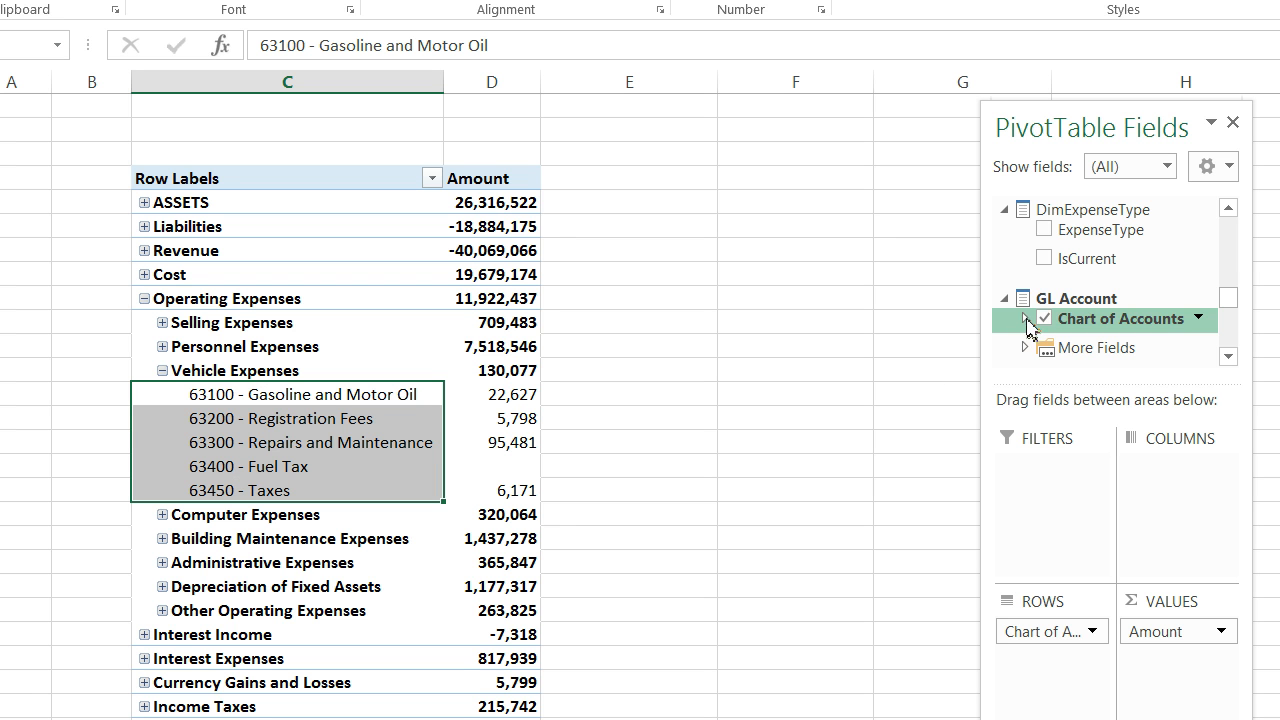
{"action": "left_click", "coordinate": [1025, 319]}
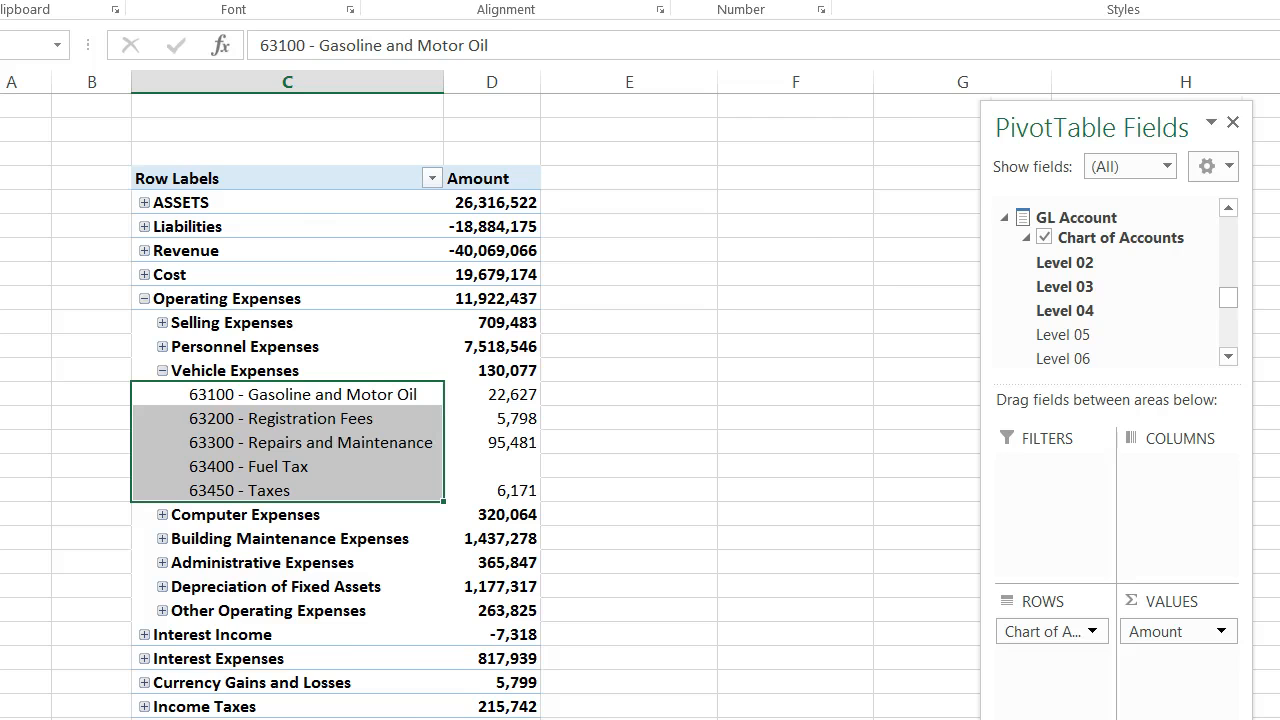
Return to the transaction sheet and highlight the Expense Type column from its heading through the visible rows
{"action": "key", "text": "ctrl+Page_Up"}
{"action": "key", "text": "ctrl+Page_Up"}
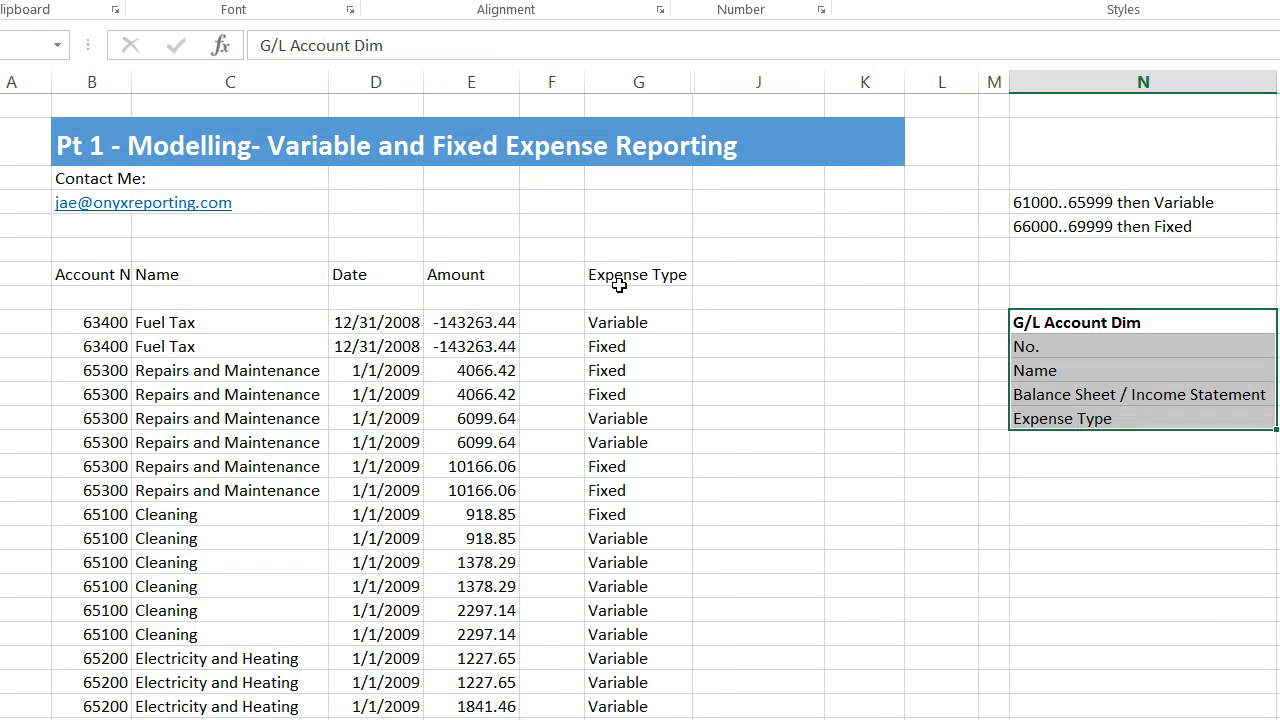
{"action": "left_click_drag", "start_coordinate": [615, 280], "coordinate": [656, 696]}
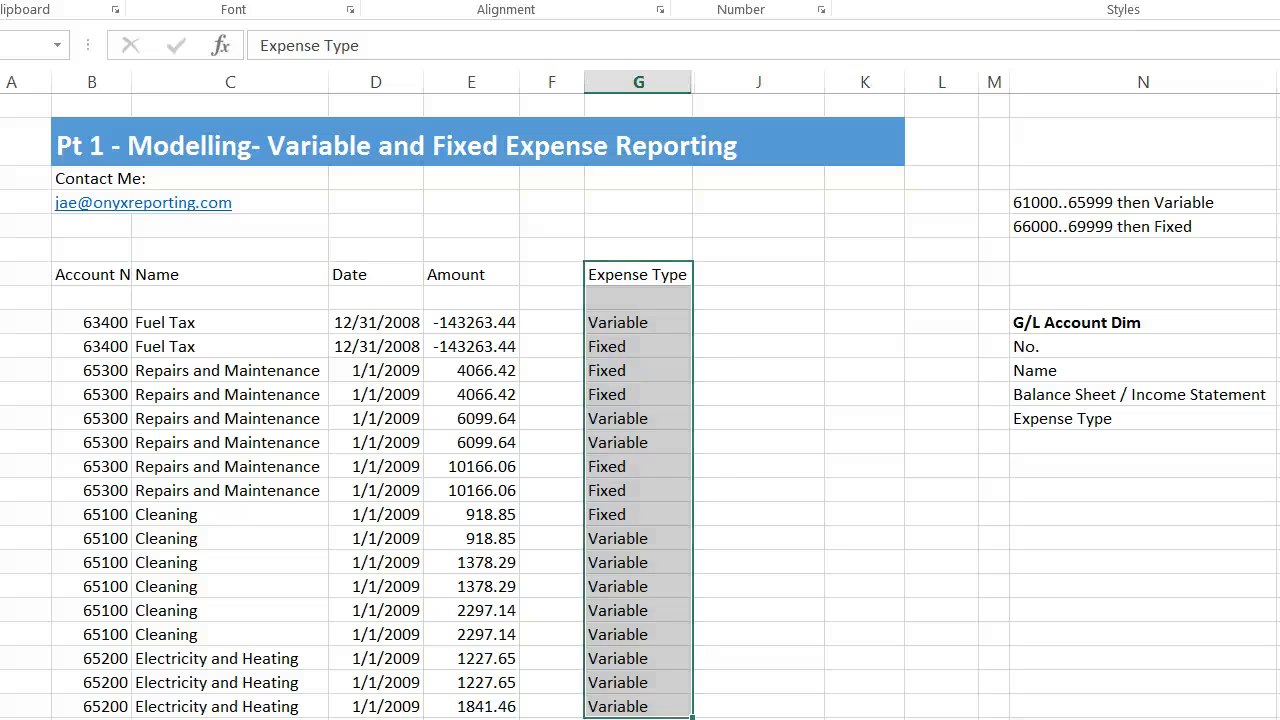
Go to the sheet with the Operating Expenses pivot table and examine its vehicle row labels
{"action": "key", "text": "ctrl+Page_Down"}
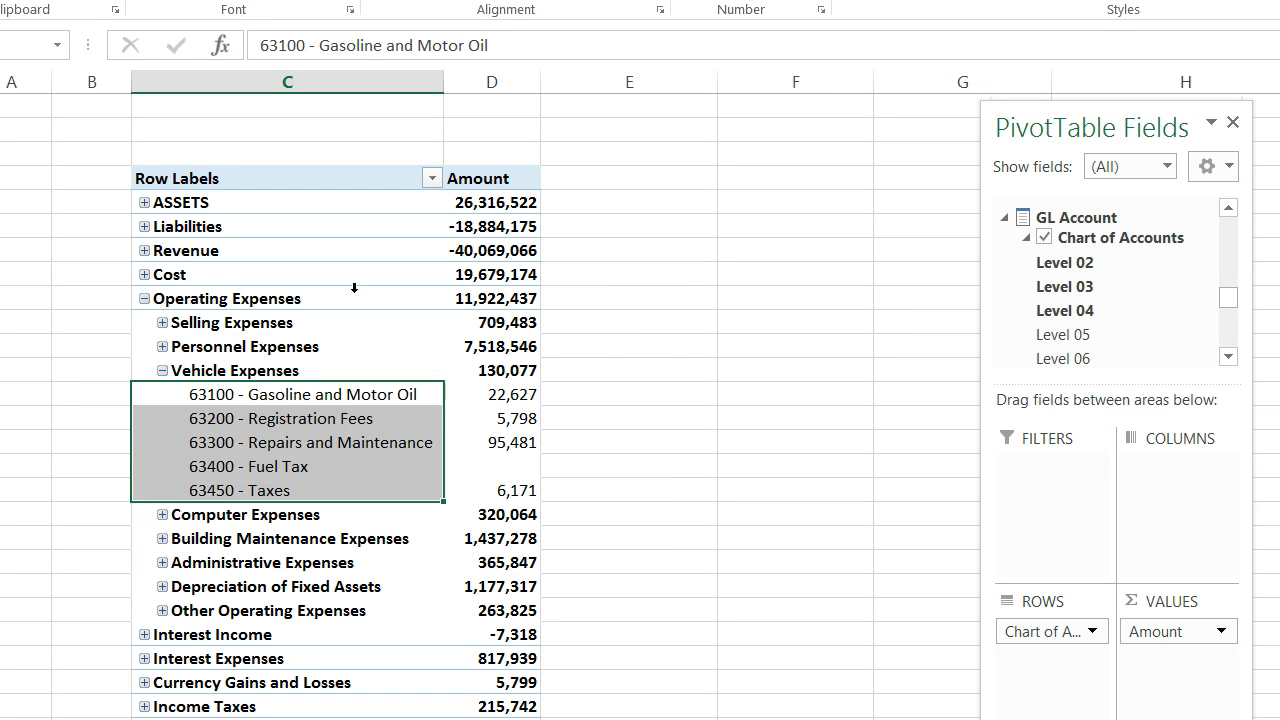
{"action": "key", "text": "ctrl+Page_Down"}
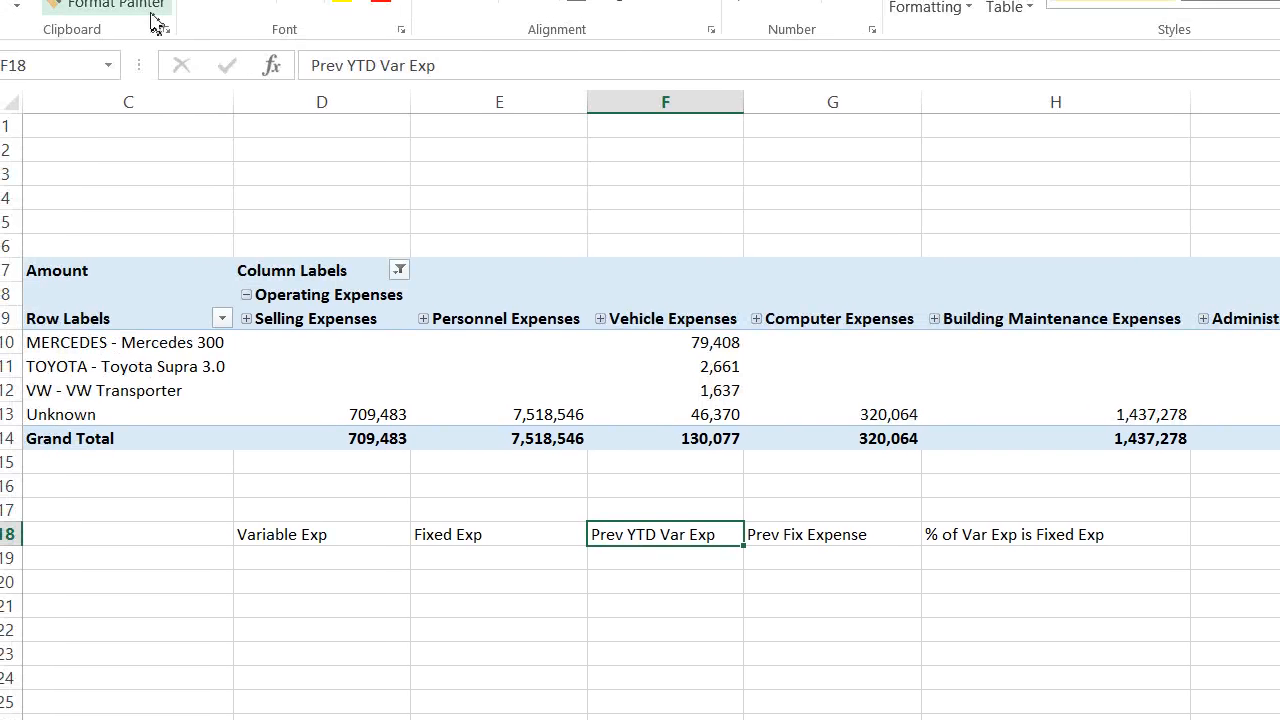
{"action": "left_click", "coordinate": [108, 312]}
{"action": "left_click_drag", "start_coordinate": [112, 331], "coordinate": [126, 356]}
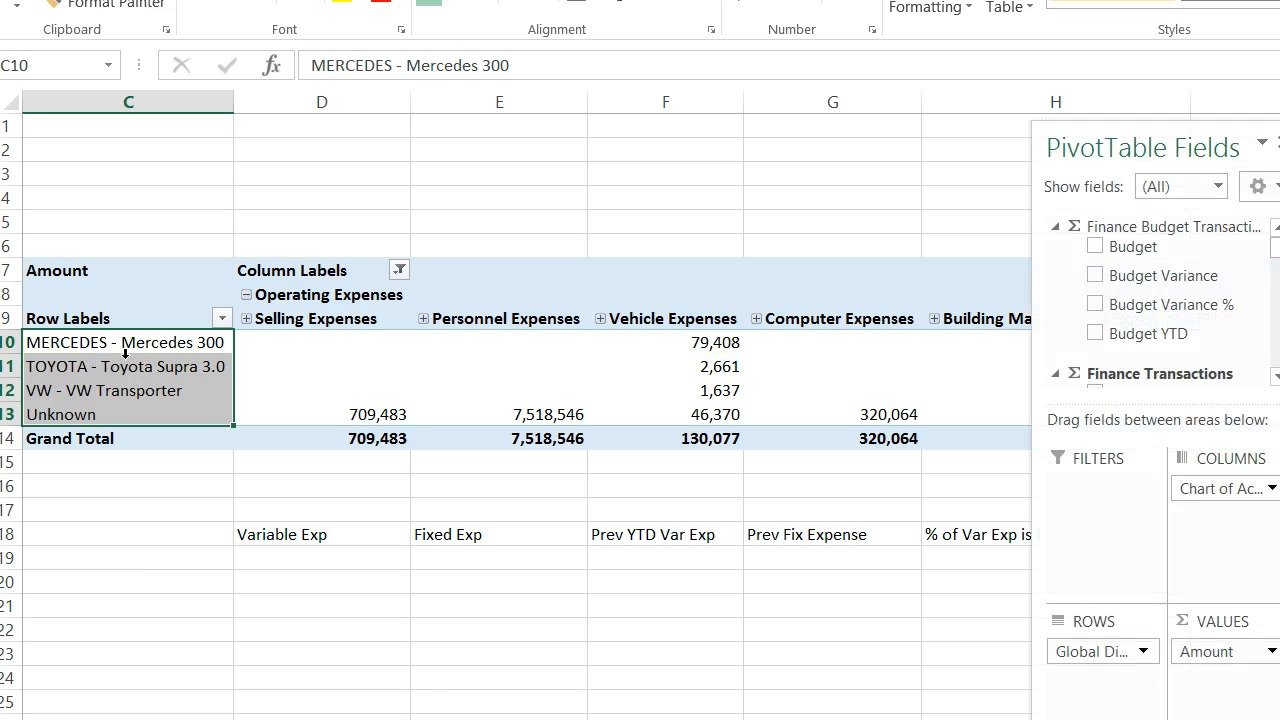
{"action": "key", "text": "Return"}
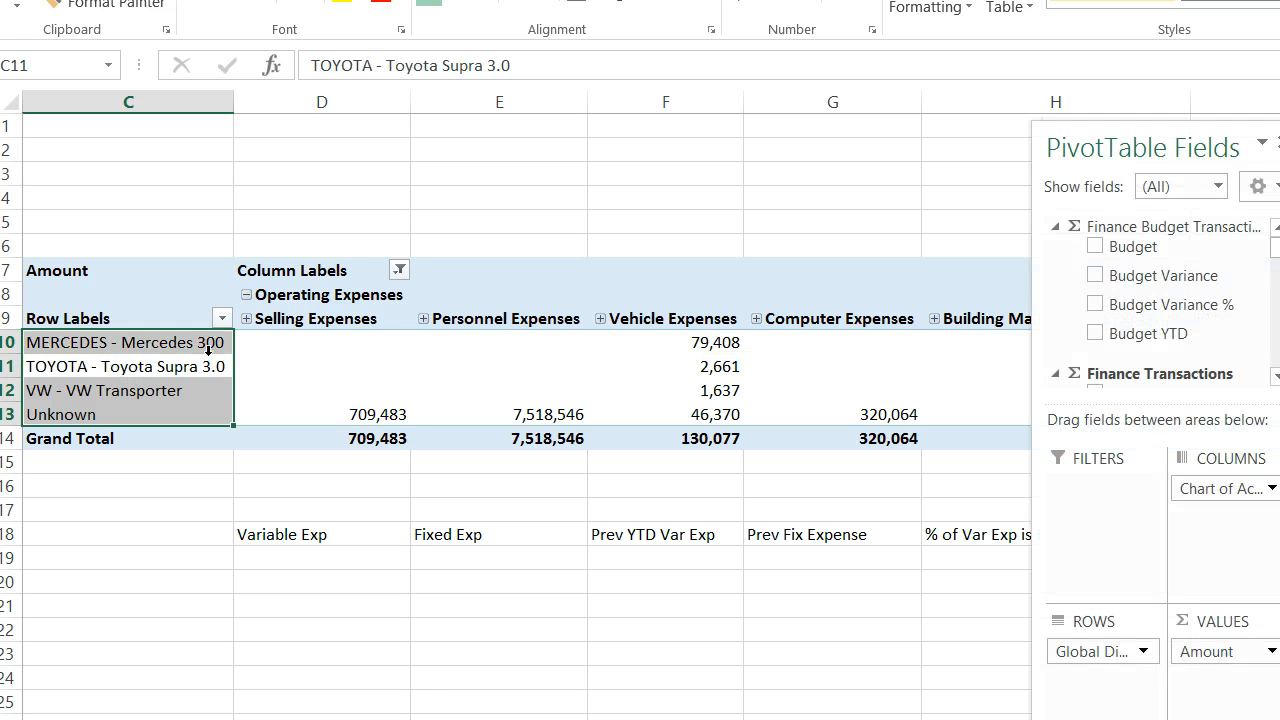
Review the report headings in row 18, from Variable Exp through % of Var Exp is Fixed Exp
{"action": "left_click", "coordinate": [374, 418]}
{"action": "key", "text": "Down"}
{"action": "key", "text": "Down"}
{"action": "key", "text": "Down"}
{"action": "key", "text": "Down"}
{"action": "key", "text": "Down"}
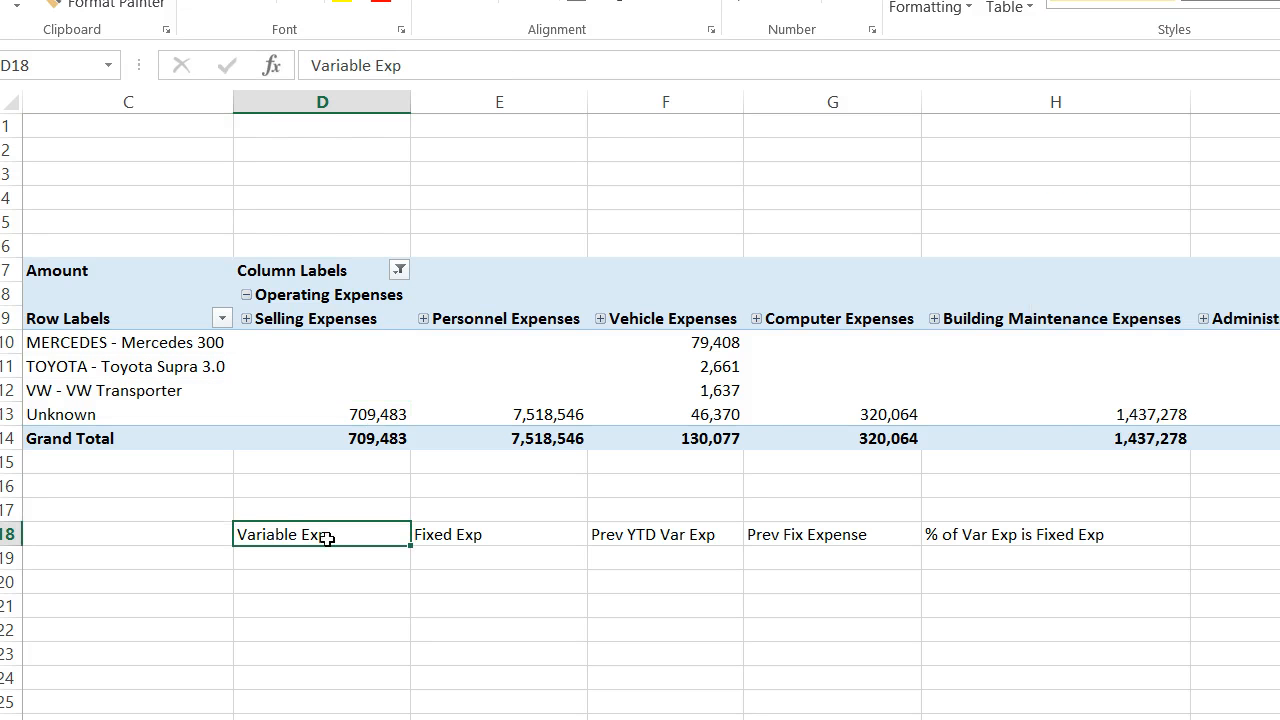
{"action": "left_click", "coordinate": [617, 533]}
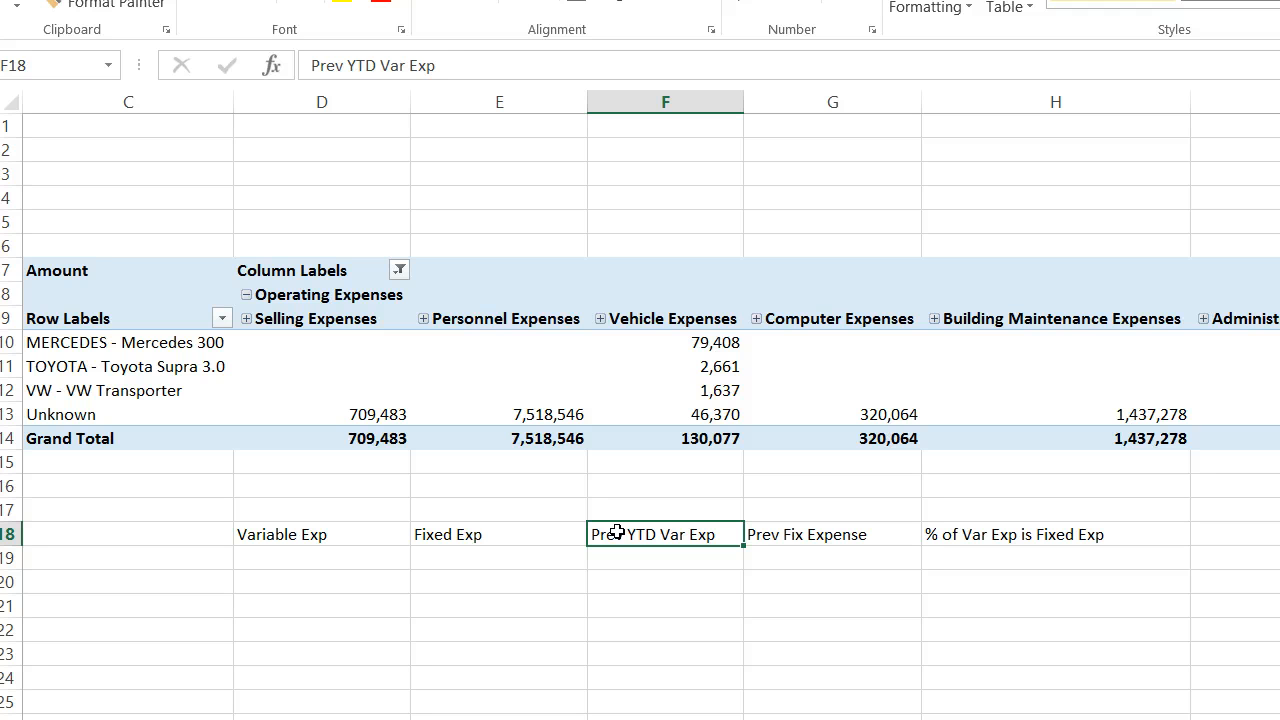
{"action": "left_click", "coordinate": [990, 542]}
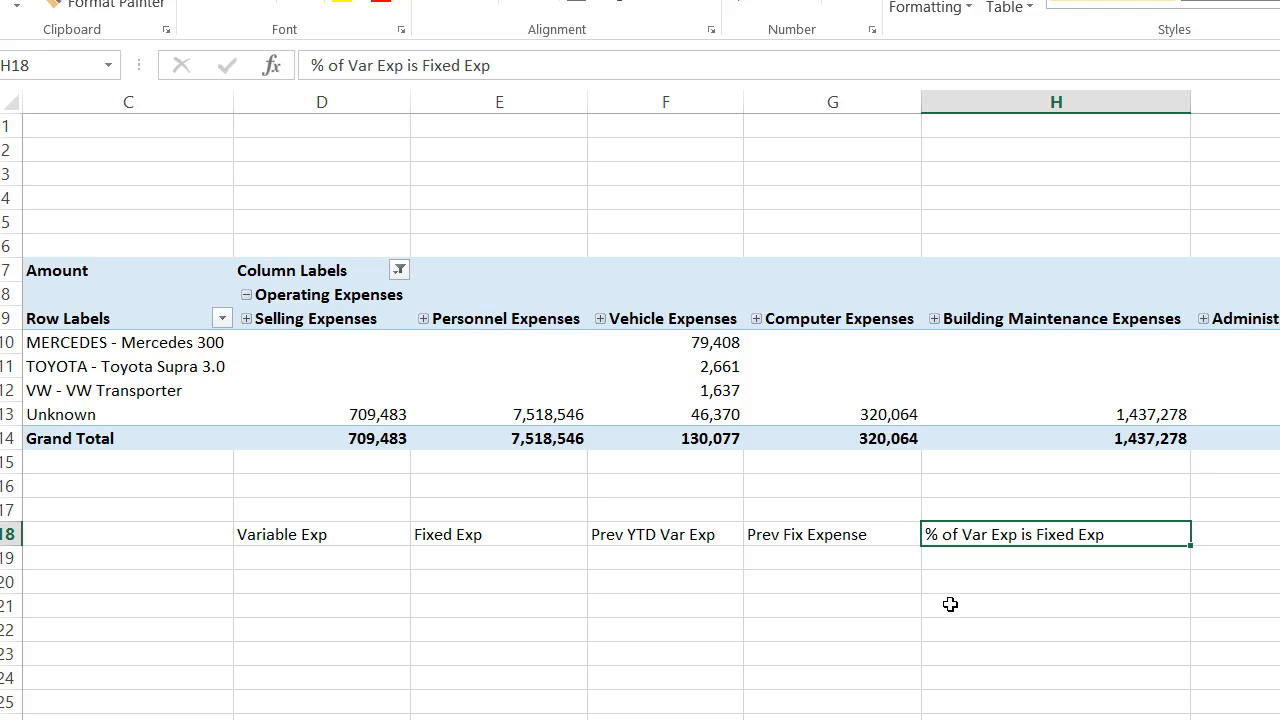
{"action": "left_click_drag", "start_coordinate": [338, 531], "coordinate": [1085, 538]}
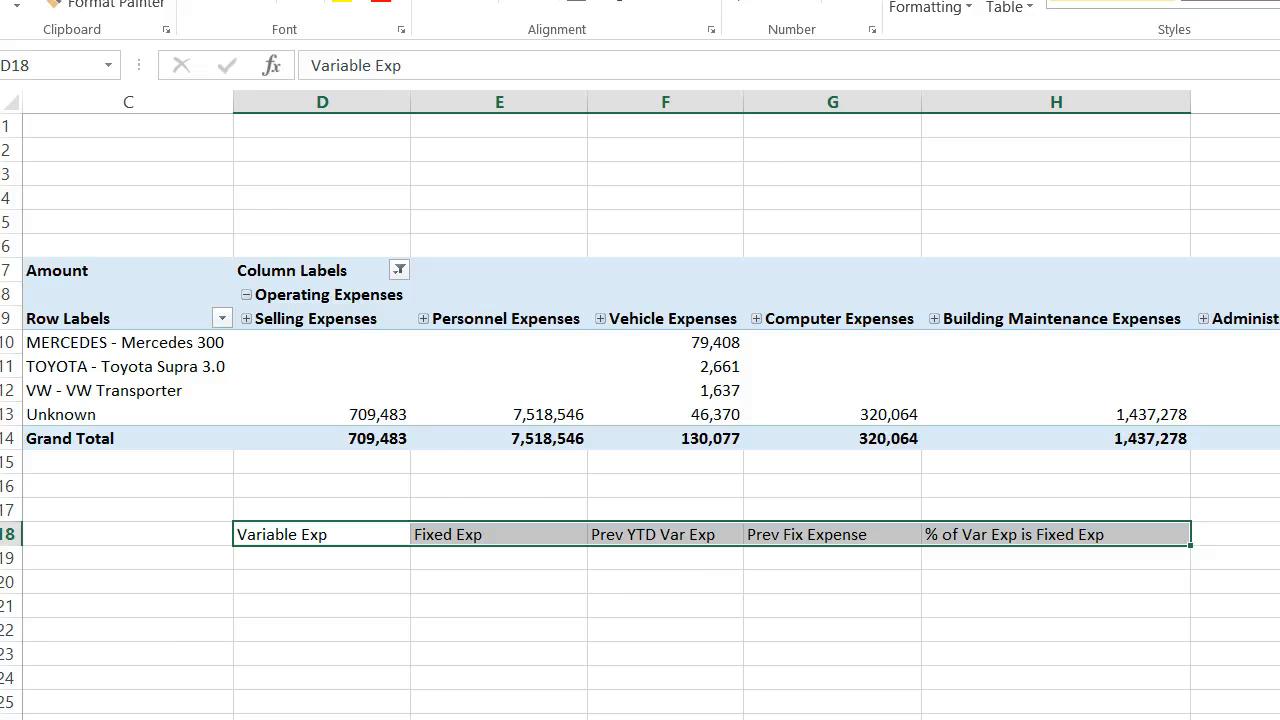
Go back to the transaction sheet and select G7:G17, starting at the Expense Type heading
{"action": "key", "text": "ctrl+Page_Up"}
{"action": "key", "text": "ctrl+Page_Up"}
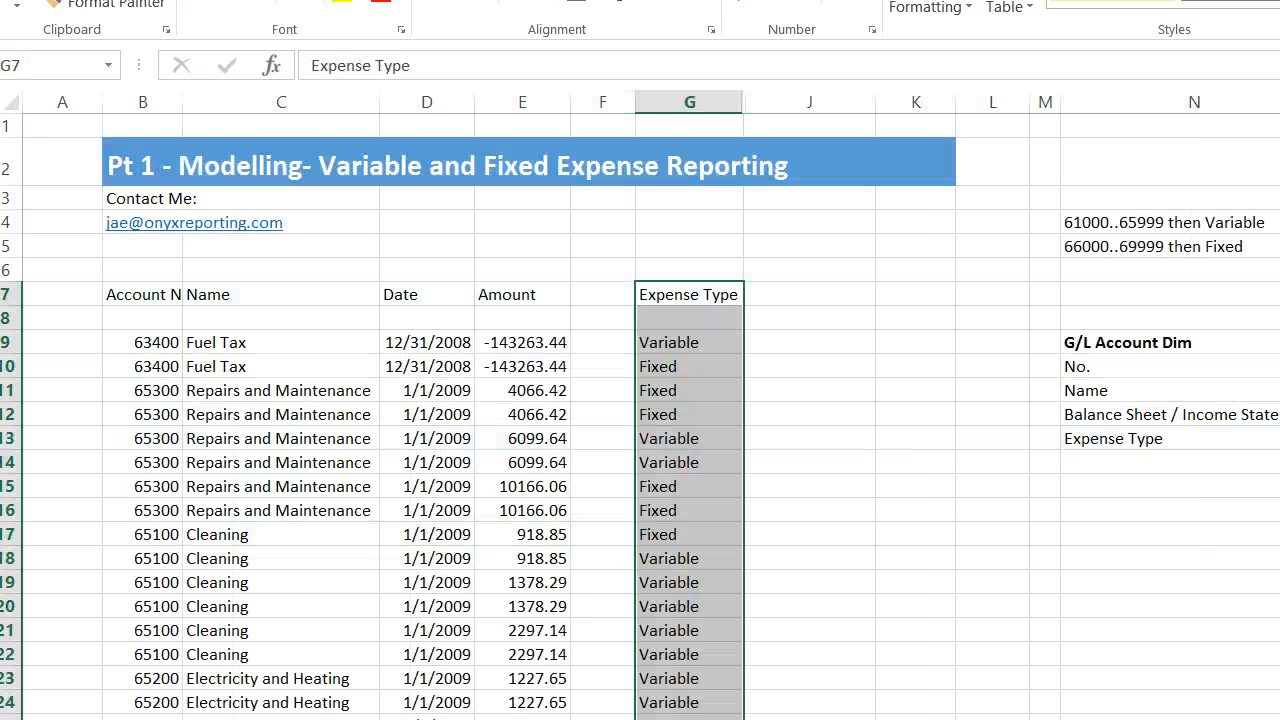
{"action": "left_click", "coordinate": [704, 293]}
{"action": "key", "text": "shift+Down"}
{"action": "key", "text": "shift+Down"}
{"action": "key", "text": "shift+Down"}
{"action": "key", "text": "shift+Down"}
{"action": "key", "text": "shift+Down"}
{"action": "key", "text": "shift+Down"}
{"action": "key", "text": "shift+Down"}
{"action": "key", "text": "shift+Down"}
{"action": "key", "text": "shift+Down"}
{"action": "key", "text": "shift+Down"}
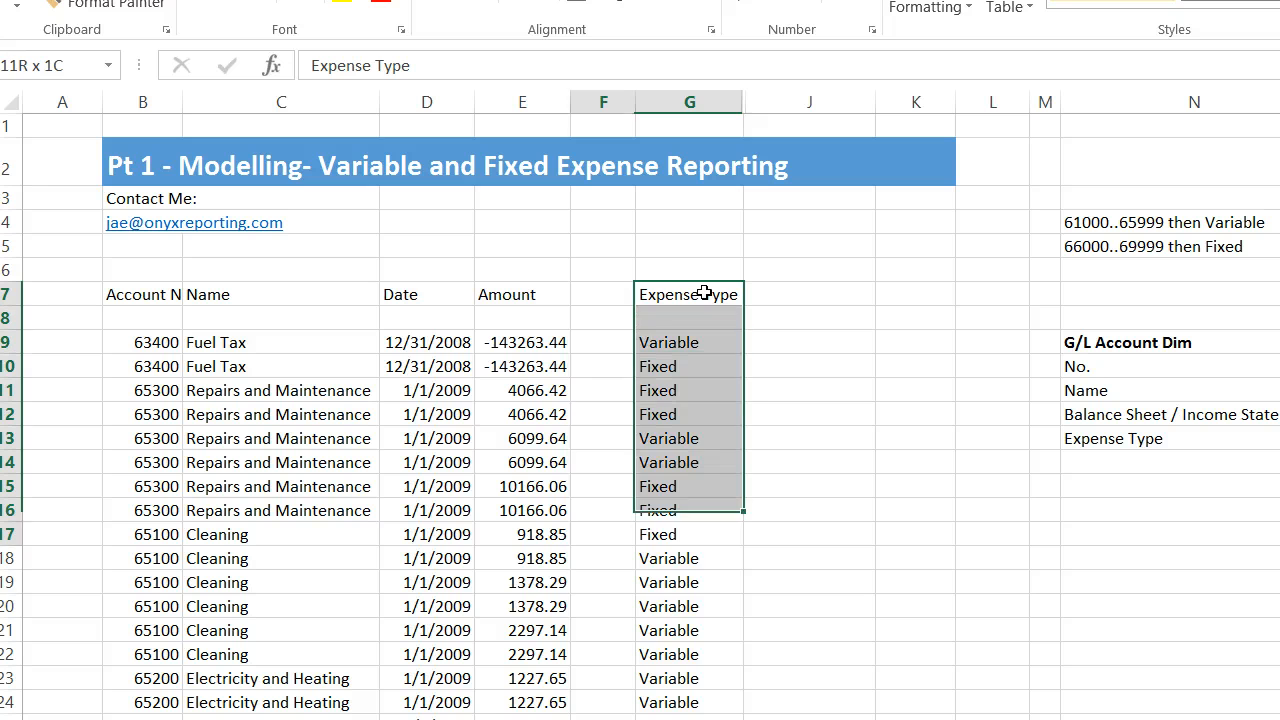
Unhide the columns between the Expense Type column G and column J on the transaction sheet
{"action": "left_click_drag", "start_coordinate": [704, 293], "coordinate": [651, 653]}
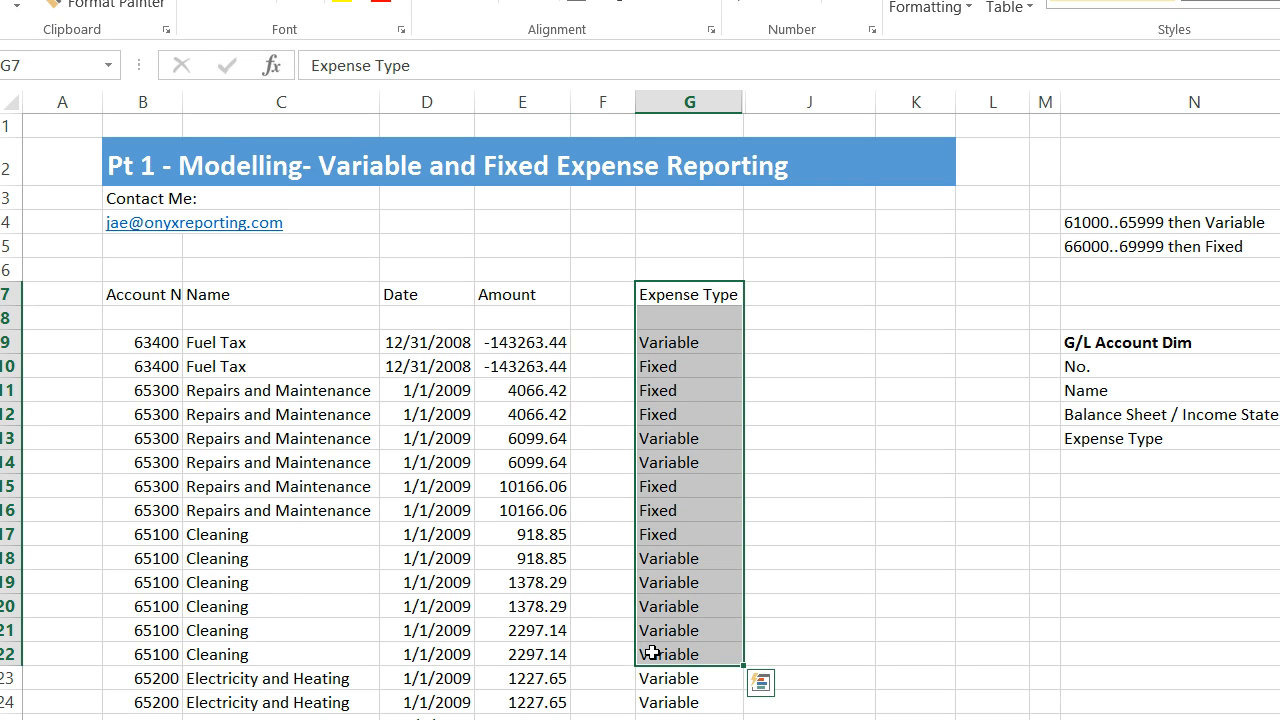
{"action": "left_click", "coordinate": [727, 109]}
{"action": "left_click_drag", "start_coordinate": [727, 109], "coordinate": [750, 108]}
{"action": "right_click", "coordinate": [750, 108]}
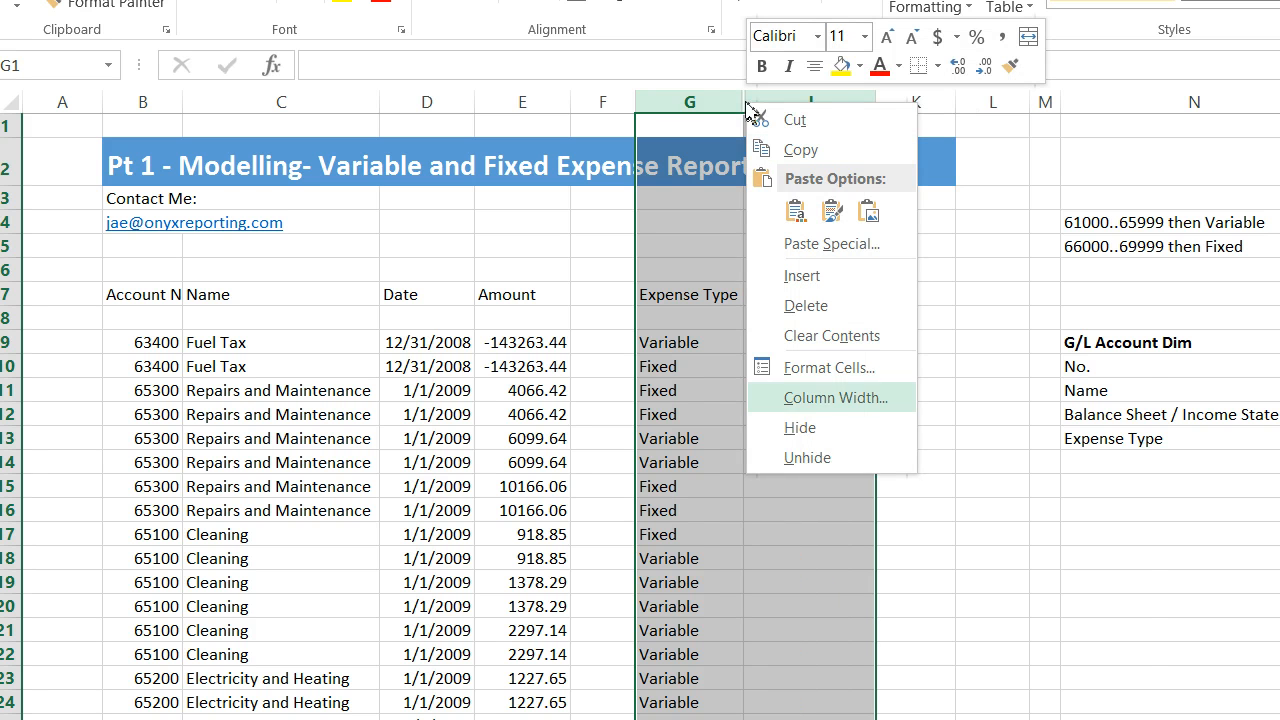
{"action": "left_click", "coordinate": [807, 457]}
{"action": "left_click", "coordinate": [800, 416]}
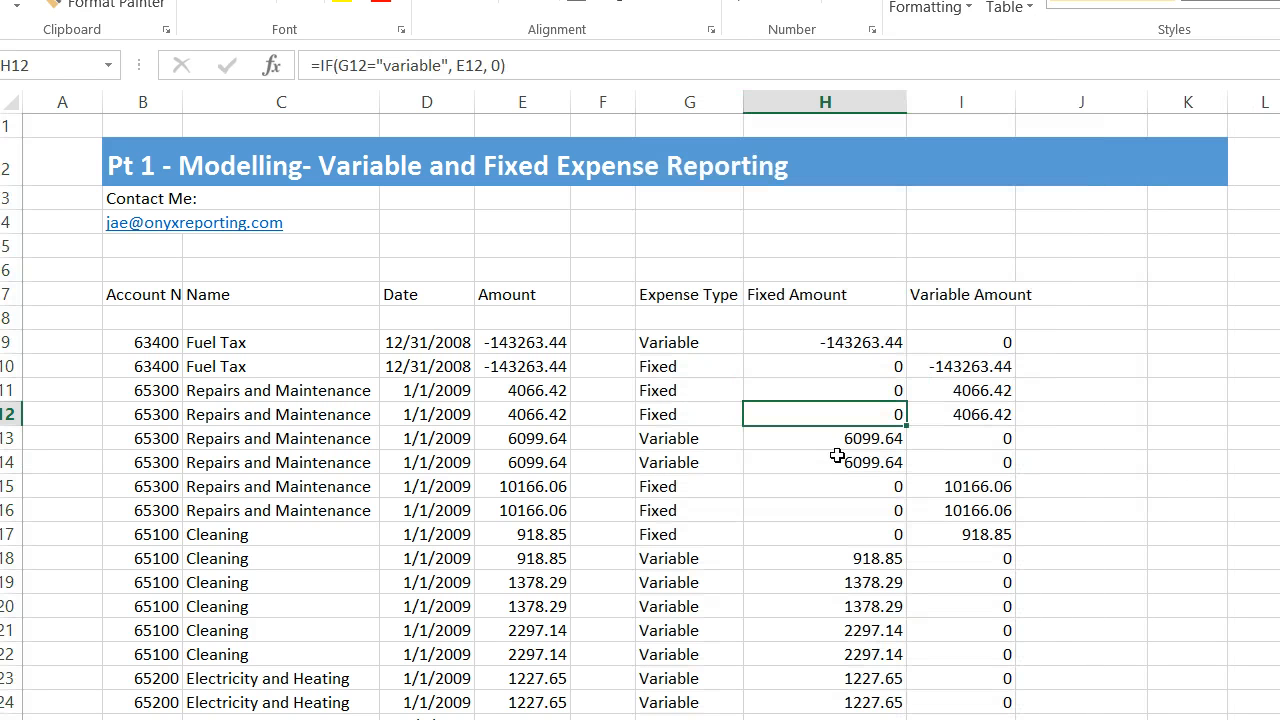
Point out the Fixed Amount and Variable Amount headings by selecting H7:I7, ending on the Variable Amount heading
{"action": "key", "text": "Up"}
{"action": "key", "text": "Up"}
{"action": "key", "text": "Up"}
{"action": "key", "text": "Up"}
{"action": "key", "text": "Up"}
{"action": "key", "text": "shift+Right"}
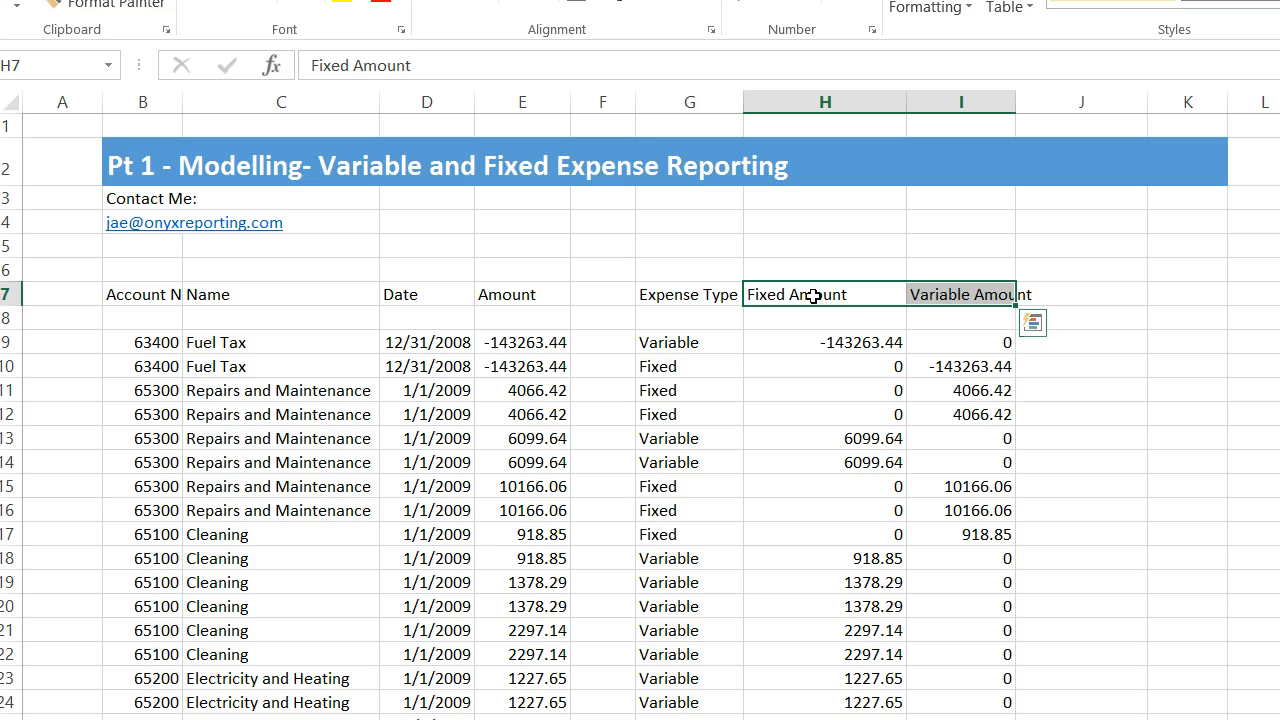
{"action": "key", "text": "shift+Left"}
{"action": "key", "text": "Right"}
Highlight the Amount column from its heading in E7 through E18
{"action": "key", "text": "Left"}
{"action": "key", "text": "Left"}
{"action": "key", "text": "Left"}
{"action": "key", "text": "Left"}
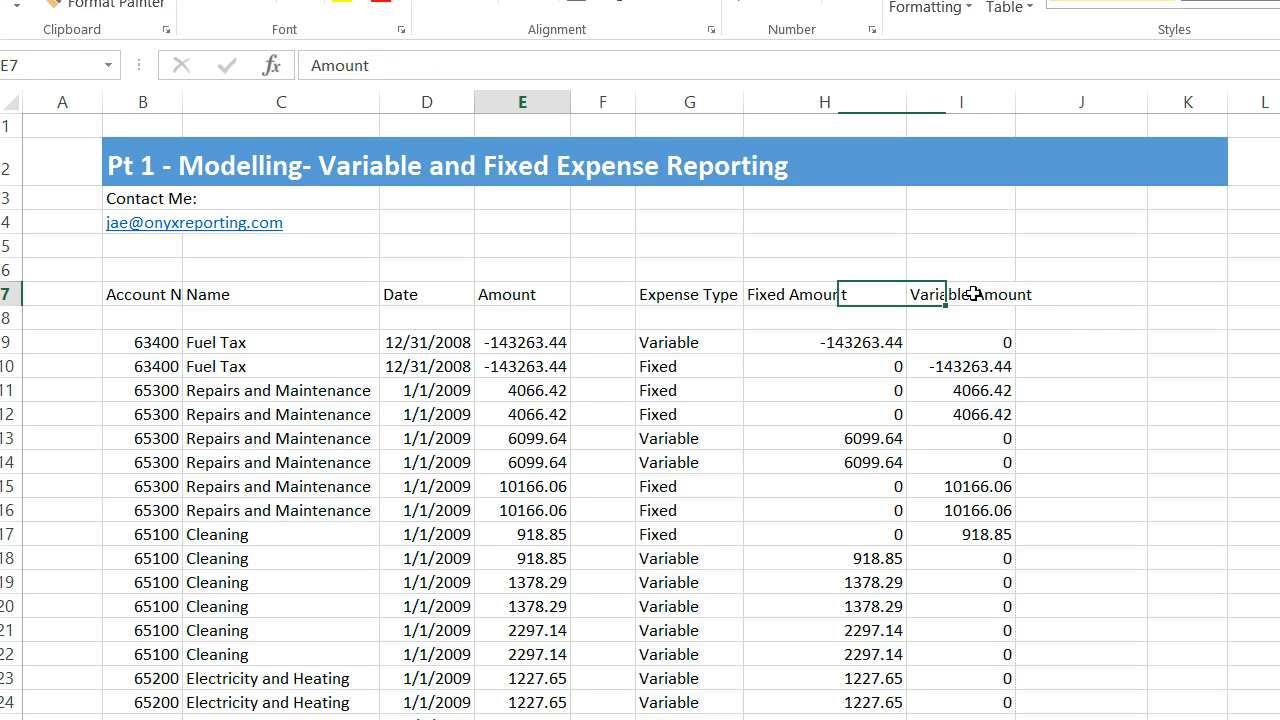
{"action": "key", "text": "shift+Down"}
{"action": "key", "text": "shift+Down"}
{"action": "key", "text": "shift+Down"}
{"action": "key", "text": "shift+Down"}
{"action": "key", "text": "shift+Down"}
{"action": "key", "text": "shift+Down"}
{"action": "key", "text": "shift+Down"}
{"action": "key", "text": "shift+Down"}
{"action": "key", "text": "shift+Down"}
{"action": "key", "text": "shift+Down"}
{"action": "key", "text": "shift+Down"}
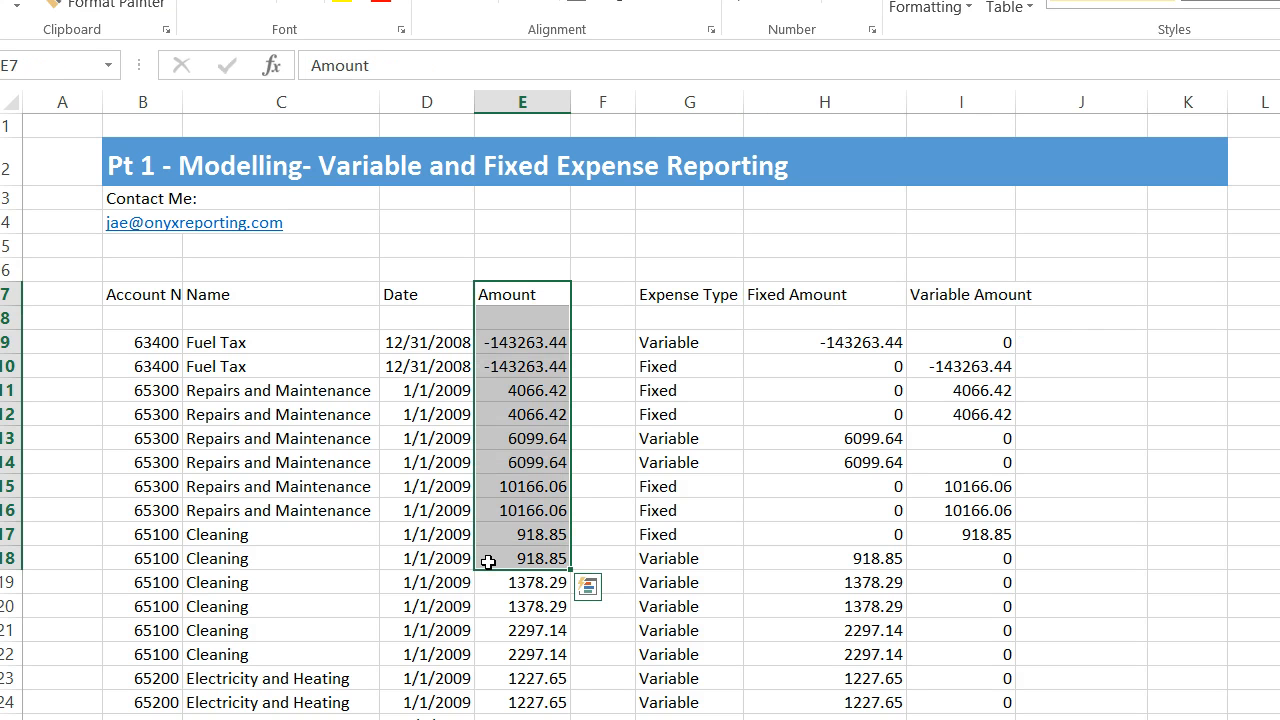
Inspect the IF formulas behind the first Fixed Amount and Variable Amount cells, H9 and I9, leaving both as they are
{"action": "left_click", "coordinate": [808, 350]}
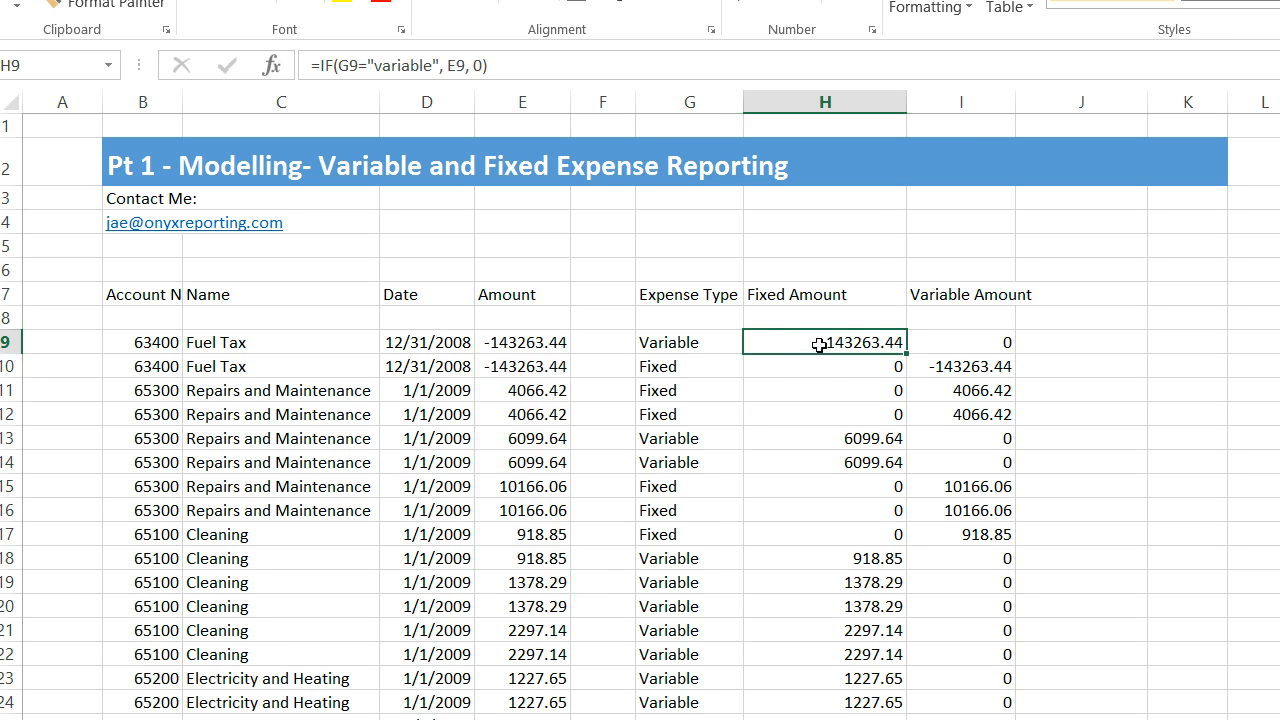
{"action": "double_click", "coordinate": [820, 342]}
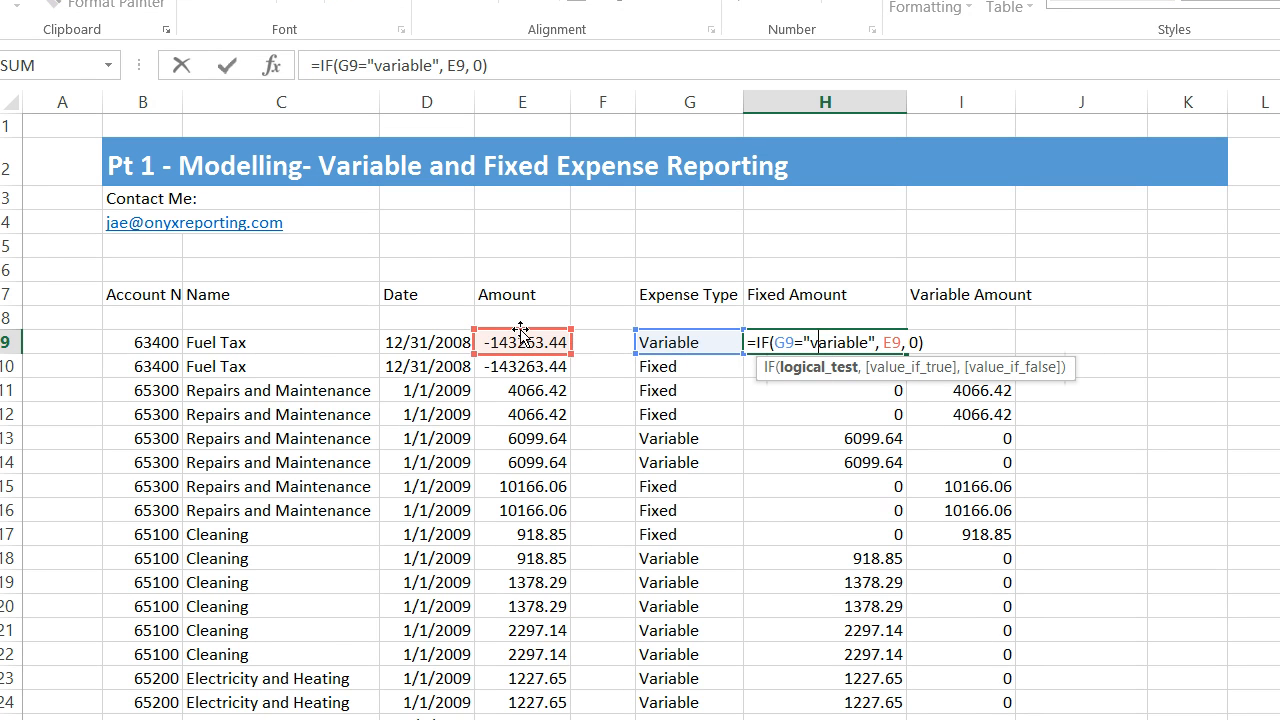
{"action": "key", "text": "Return"}
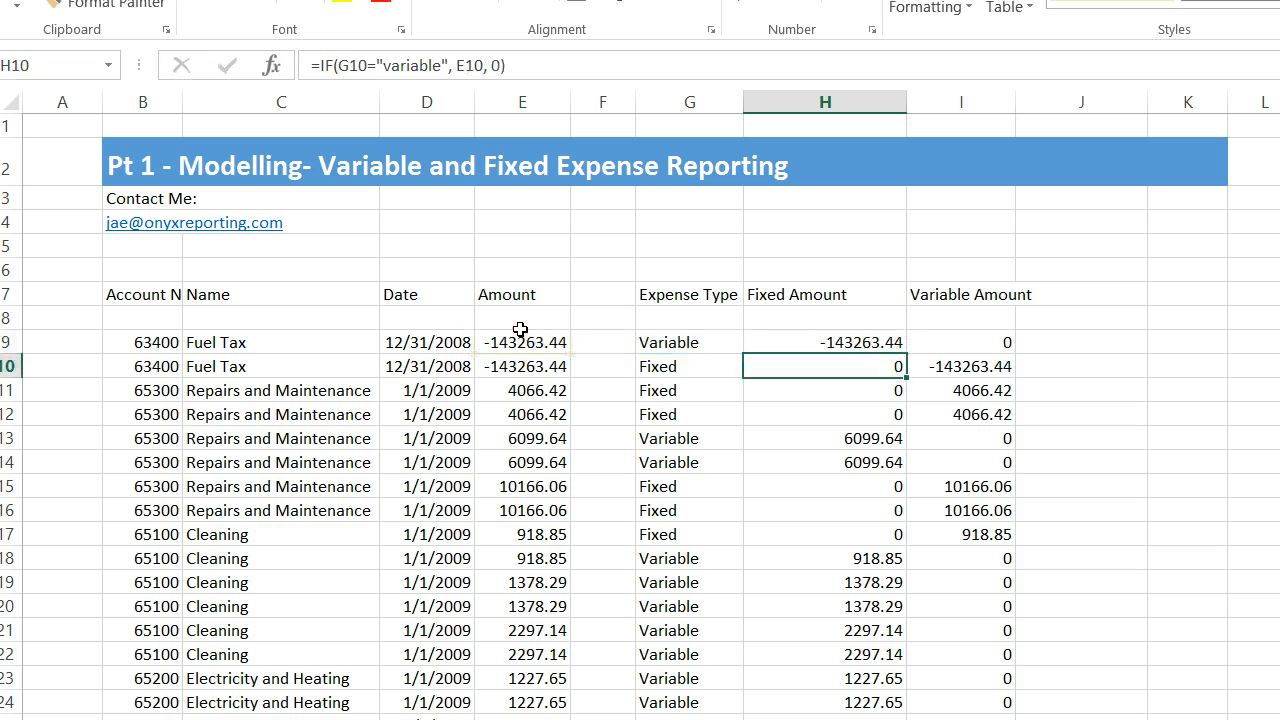
{"action": "double_click", "coordinate": [961, 343]}
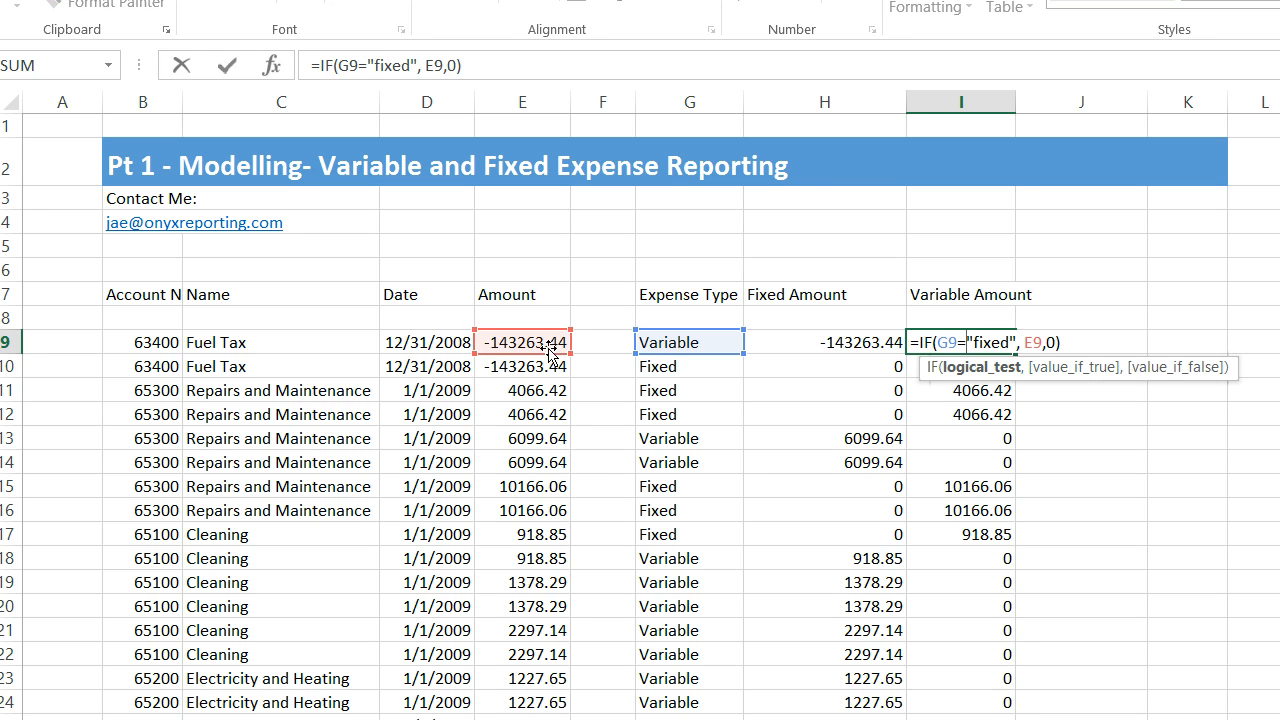
{"action": "key", "text": "Return"}
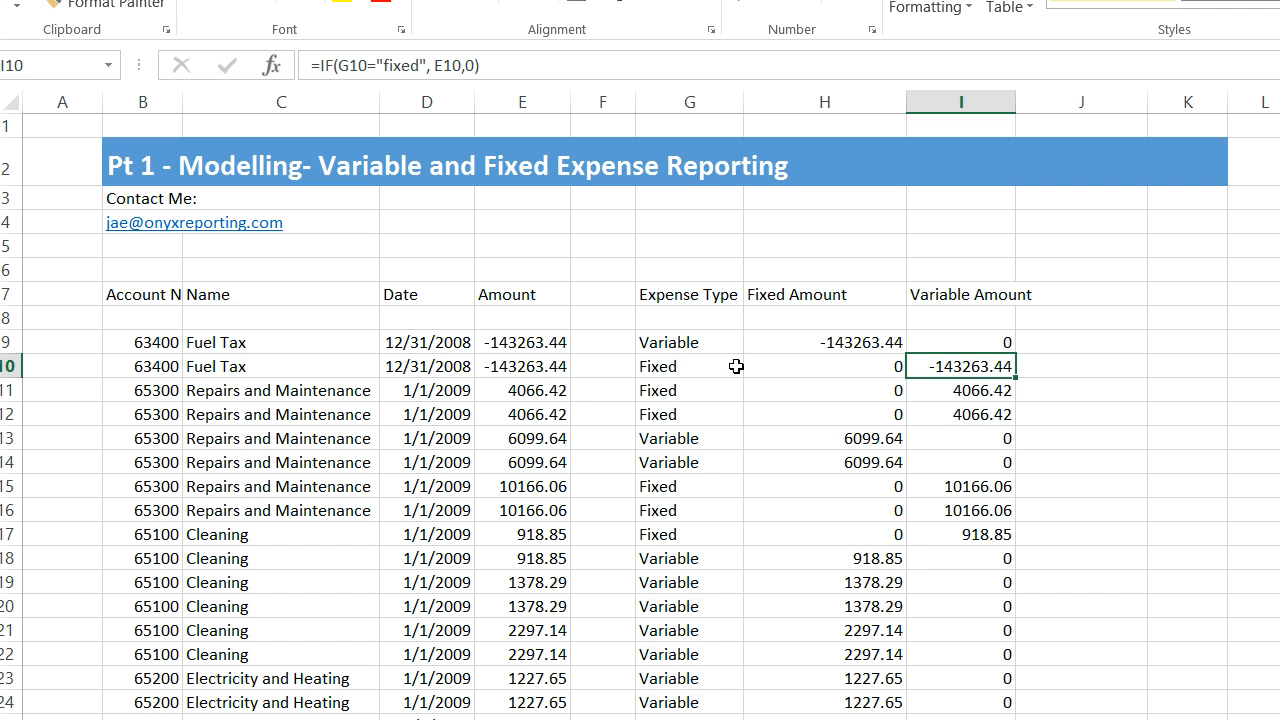
Highlight the fixed and variable amounts in H9:I20, followed by the expense types in G9:G16
{"action": "left_click_drag", "start_coordinate": [802, 342], "coordinate": [985, 597]}
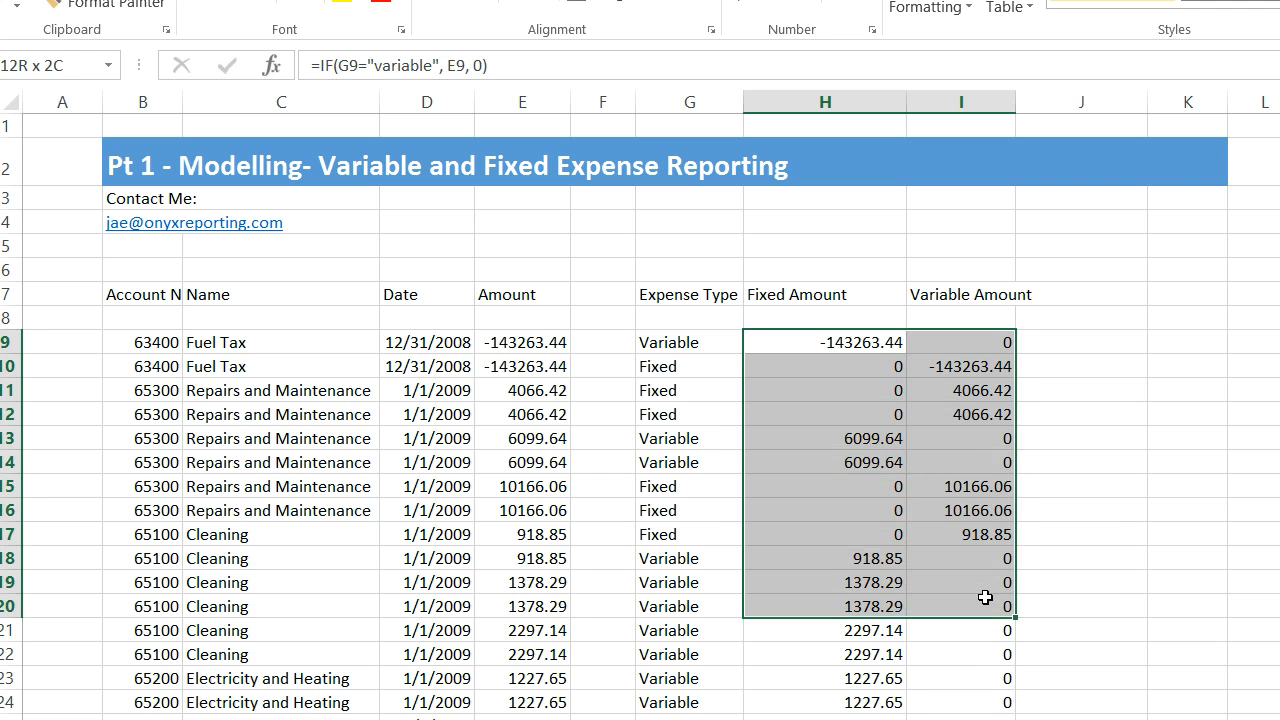
{"action": "left_click", "coordinate": [985, 597]}
{"action": "left_click_drag", "start_coordinate": [822, 341], "coordinate": [993, 606]}
{"action": "left_click_drag", "start_coordinate": [678, 342], "coordinate": [691, 510]}
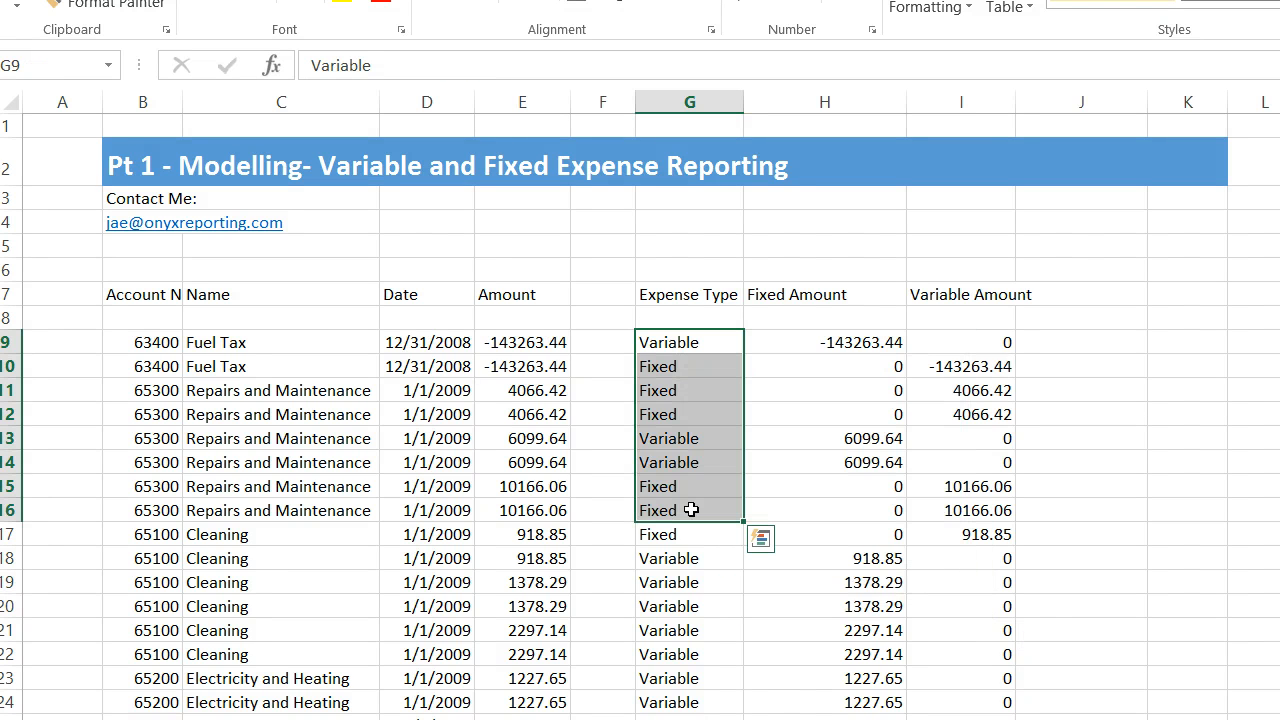